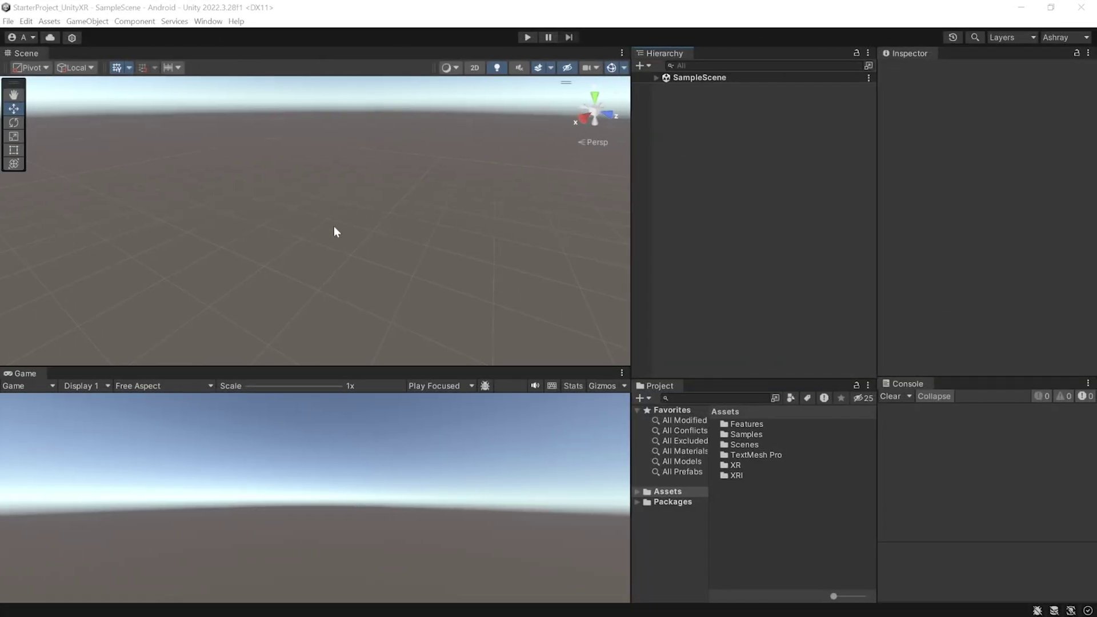
Check the XR Interaction Toolkit package in Package Manager, then scroll down the Player settings
{"action": "left_click", "coordinate": [209, 22]}
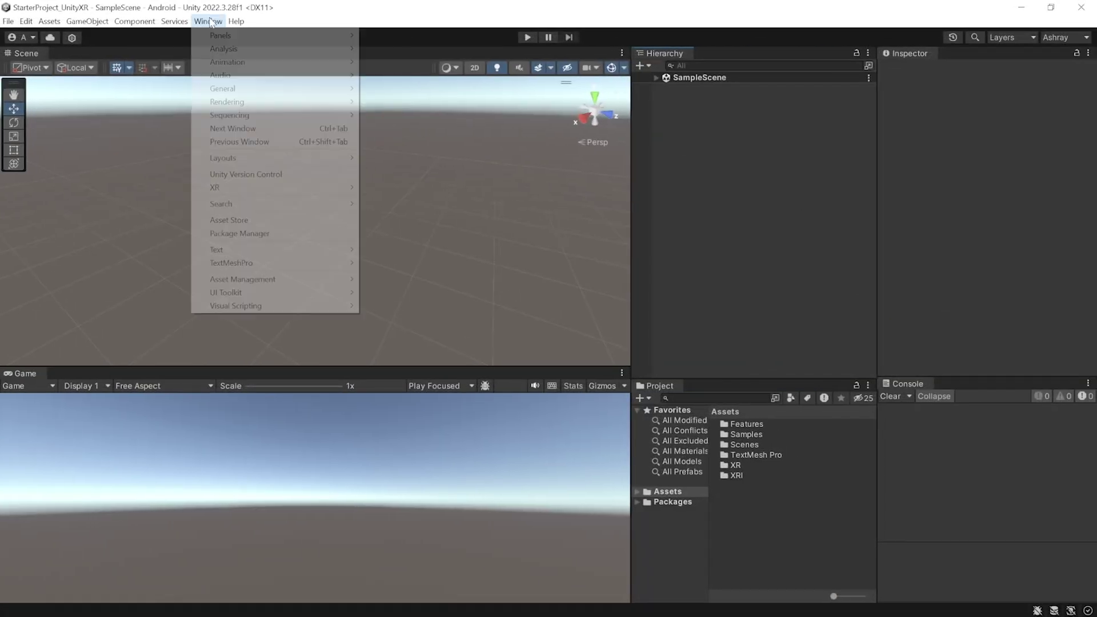
{"action": "left_click", "coordinate": [239, 233]}
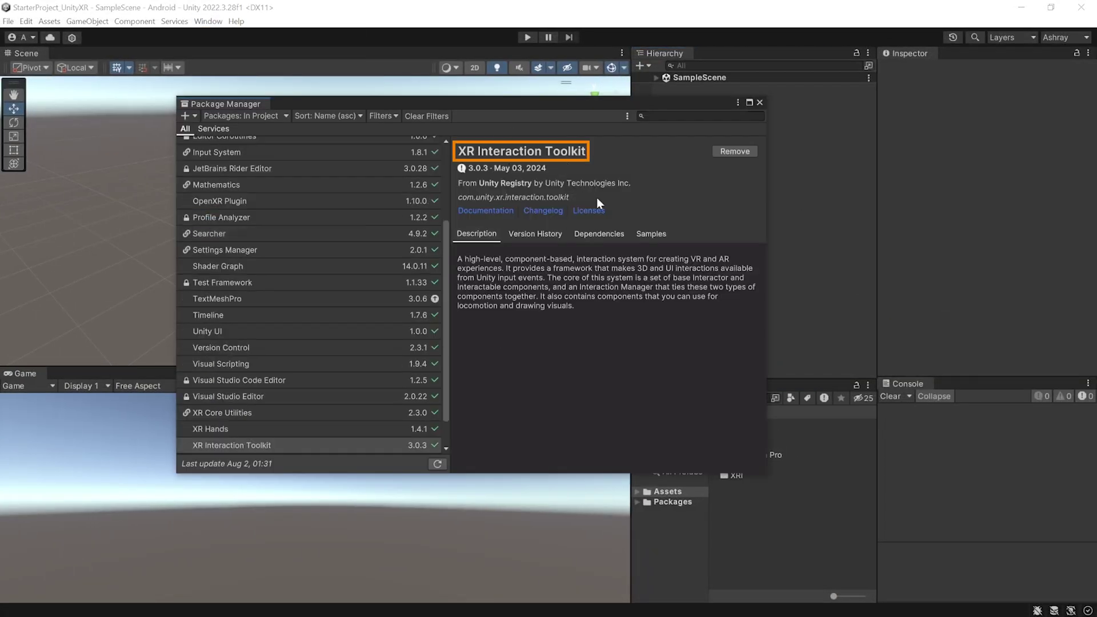
{"action": "scroll", "coordinate": [339, 407], "scroll_direction": "up", "scroll_amount": 4}
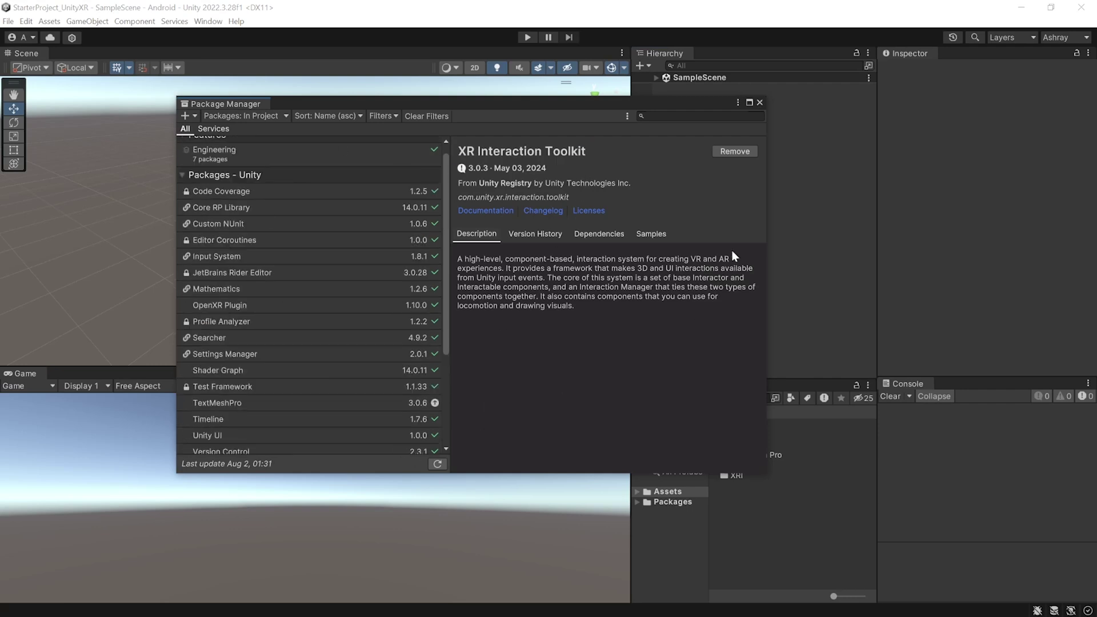
{"action": "left_click", "coordinate": [759, 103]}
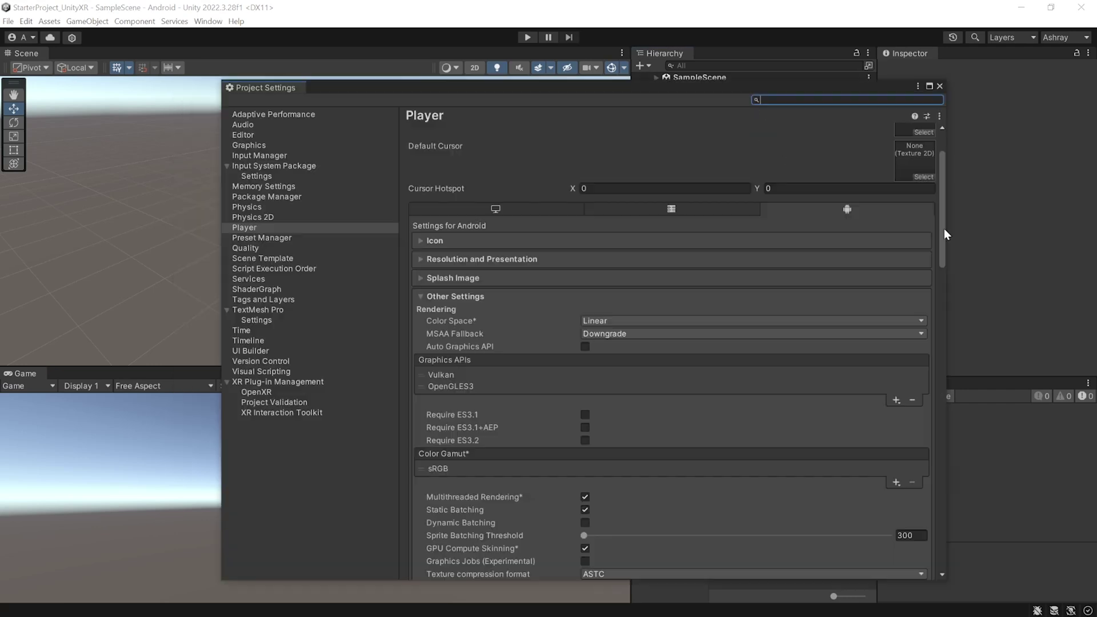
{"action": "left_click_drag", "start_coordinate": [943, 228], "coordinate": [946, 398]}
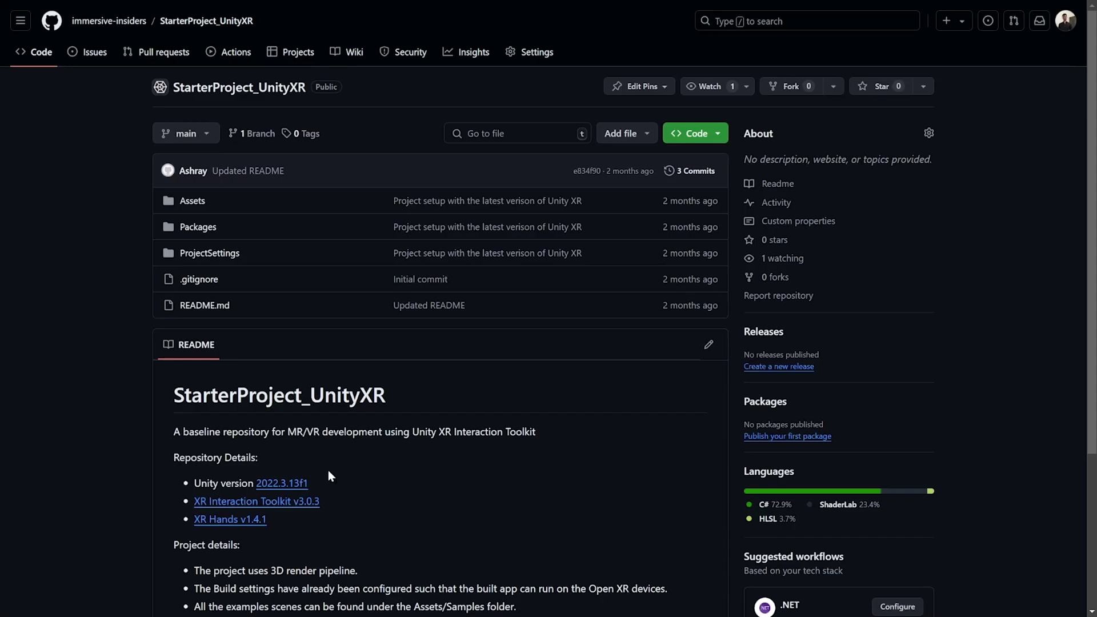
Download the StarterProject_UnityXR repository as a ZIP from the Code button
{"action": "scroll", "coordinate": [753, 378], "scroll_direction": "down", "scroll_amount": 5}
{"action": "scroll", "coordinate": [752, 337], "scroll_direction": "up", "scroll_amount": 5}
{"action": "left_click", "coordinate": [713, 138]}
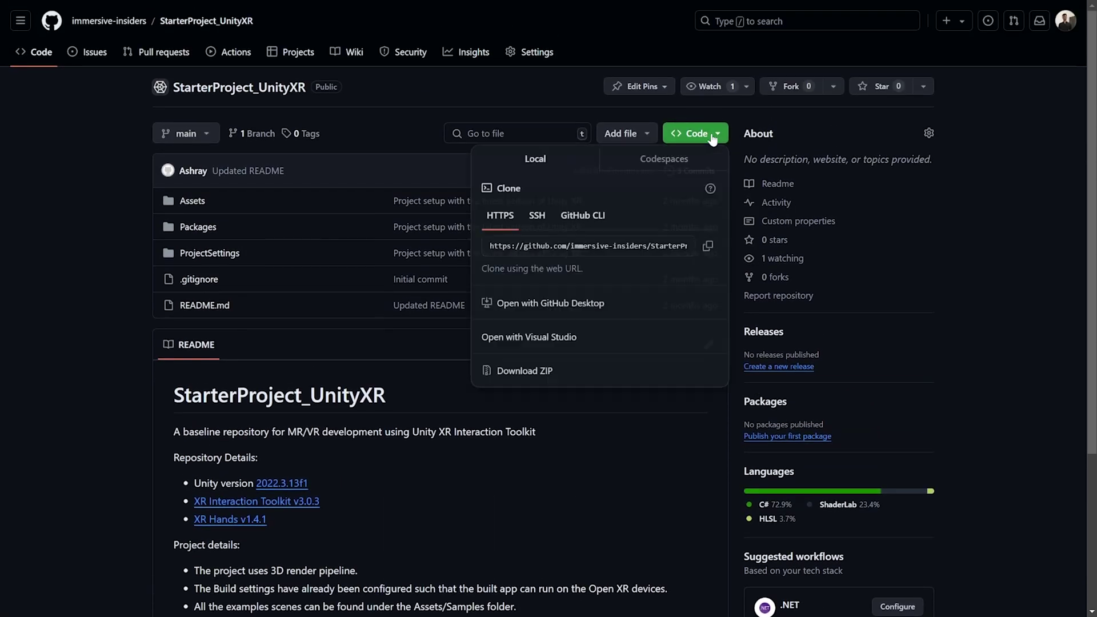
{"action": "left_click", "coordinate": [550, 371]}
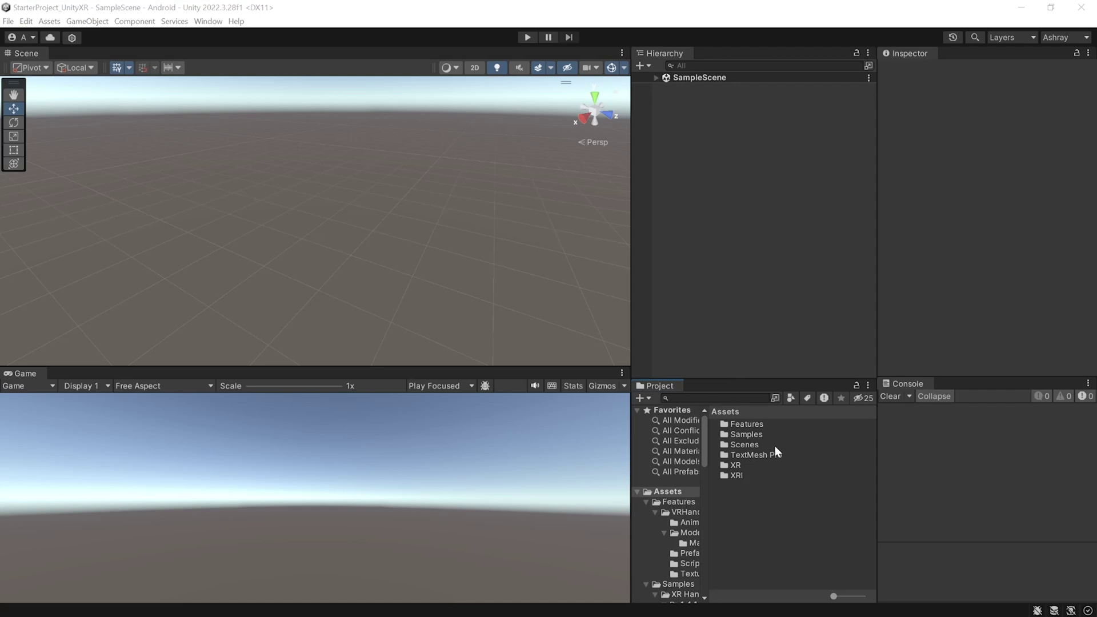
Open DemoScene from Assets/Samples/XR Interaction Toolkit/3.0.3/Starter Assets
{"action": "double_click", "coordinate": [751, 435]}
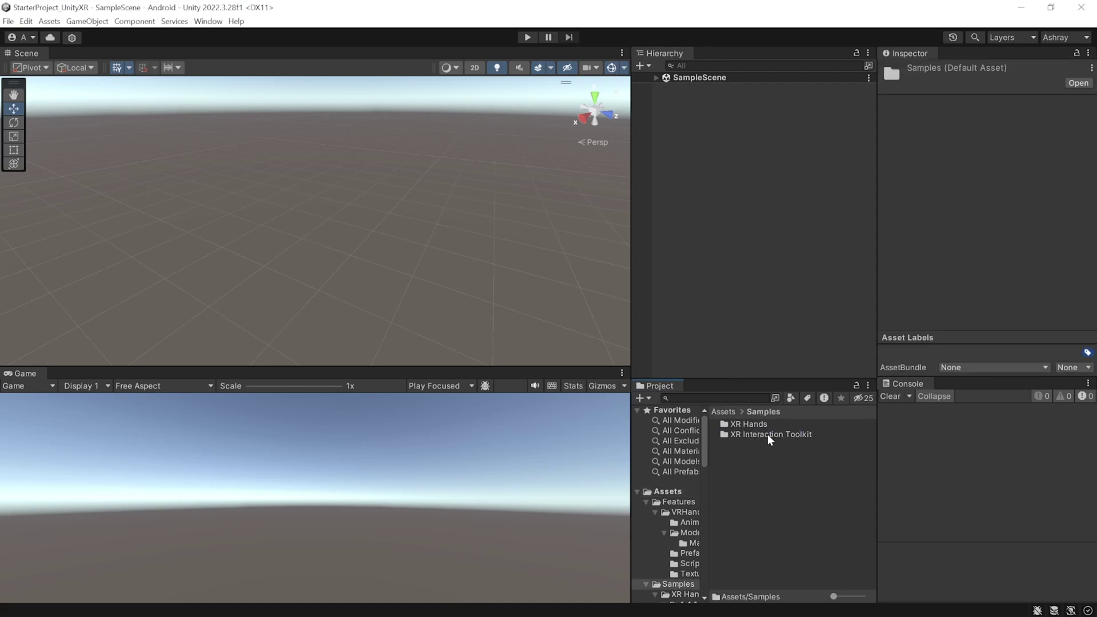
{"action": "double_click", "coordinate": [767, 435]}
{"action": "double_click", "coordinate": [746, 422]}
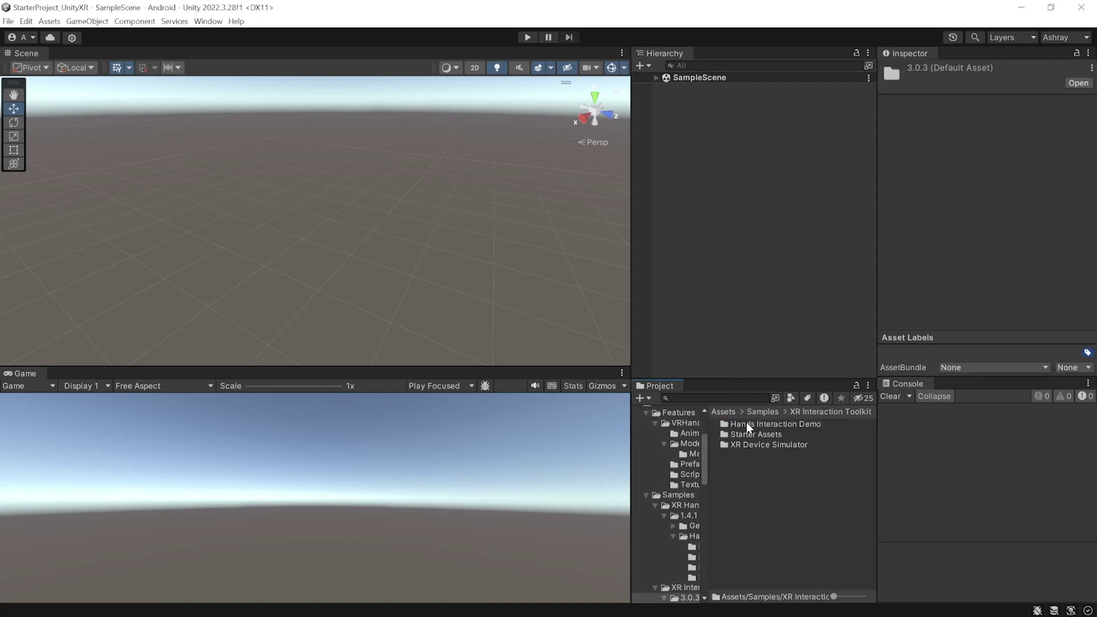
{"action": "double_click", "coordinate": [762, 435]}
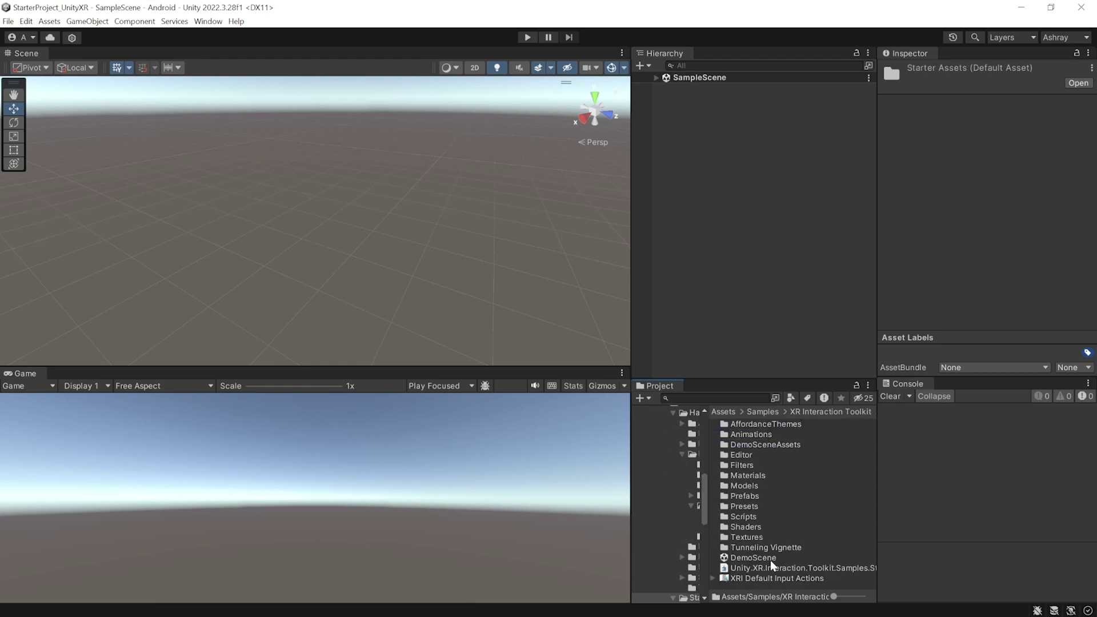
{"action": "double_click", "coordinate": [764, 559]}
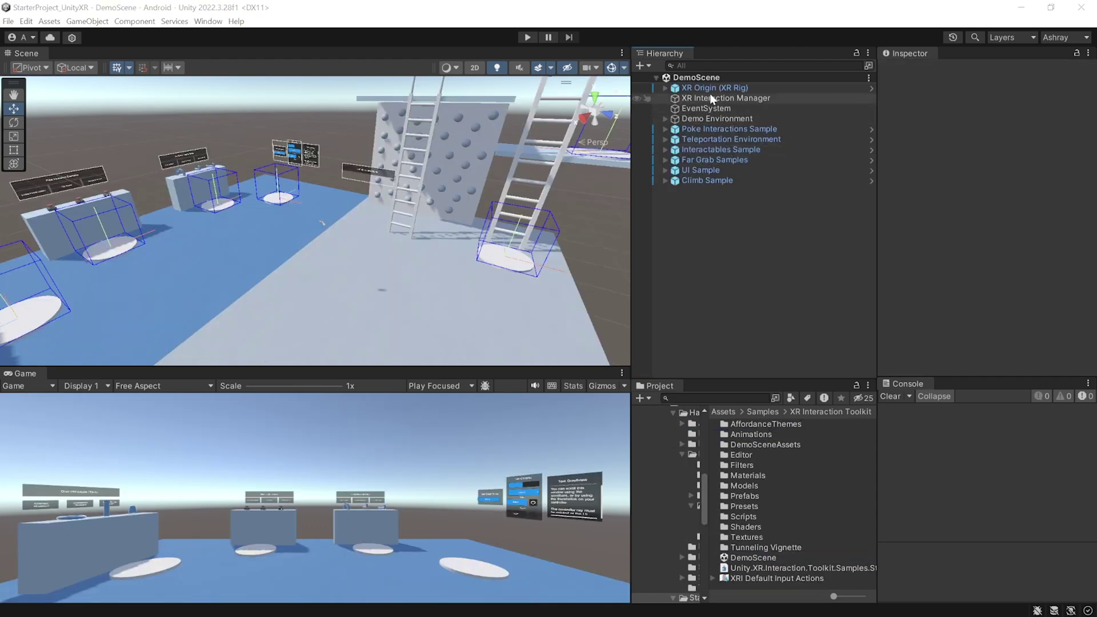
Inspect XR Origin (XR Rig) and expand Left and Right Controller to show their interactors
{"action": "left_click", "coordinate": [714, 89]}
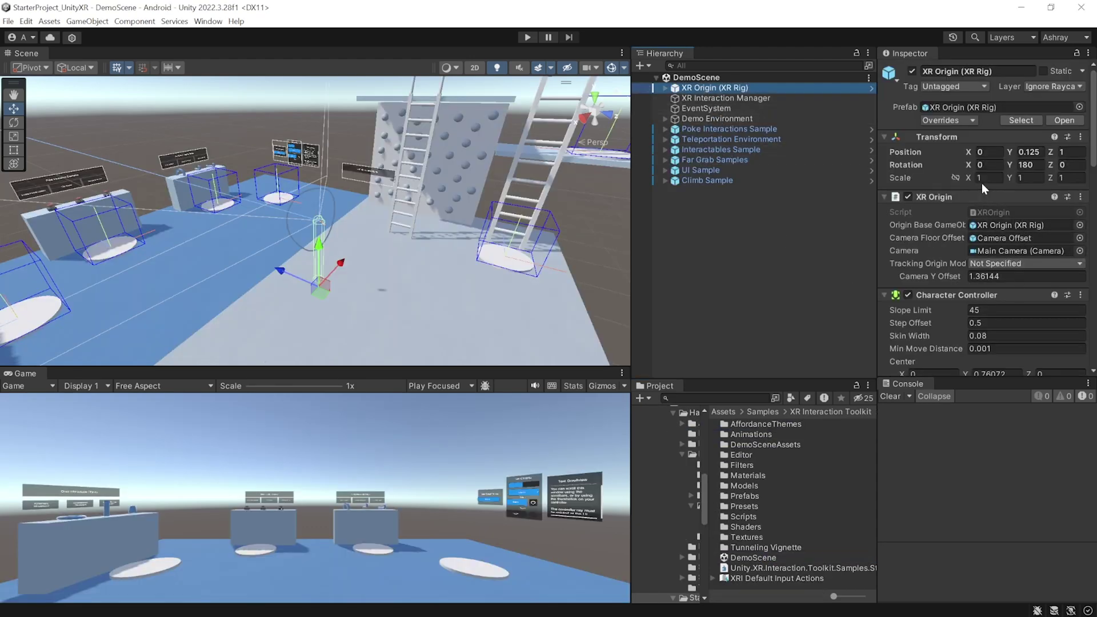
{"action": "scroll", "coordinate": [981, 183], "scroll_direction": "down", "scroll_amount": 2}
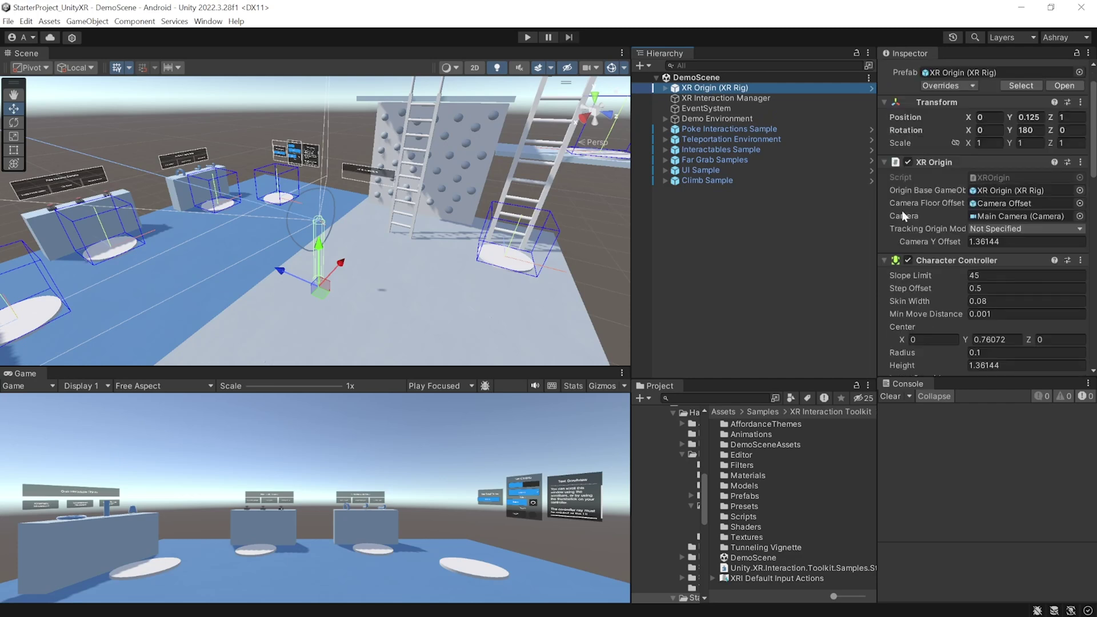
{"action": "left_click", "coordinate": [664, 87]}
{"action": "left_click", "coordinate": [730, 138]}
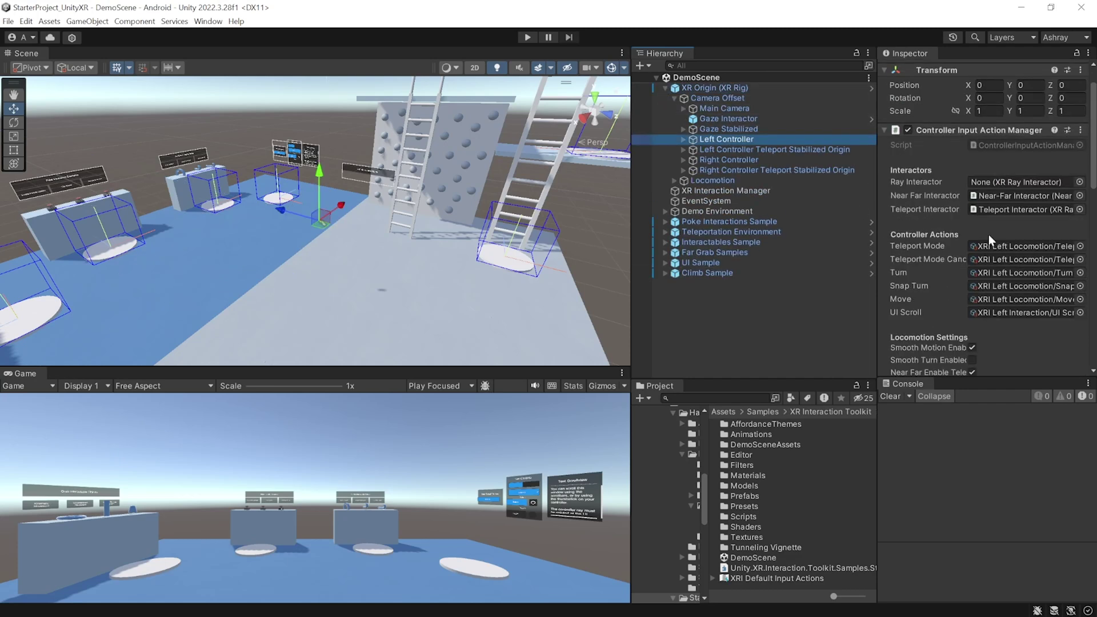
{"action": "scroll", "coordinate": [988, 234], "scroll_direction": "down", "scroll_amount": 10}
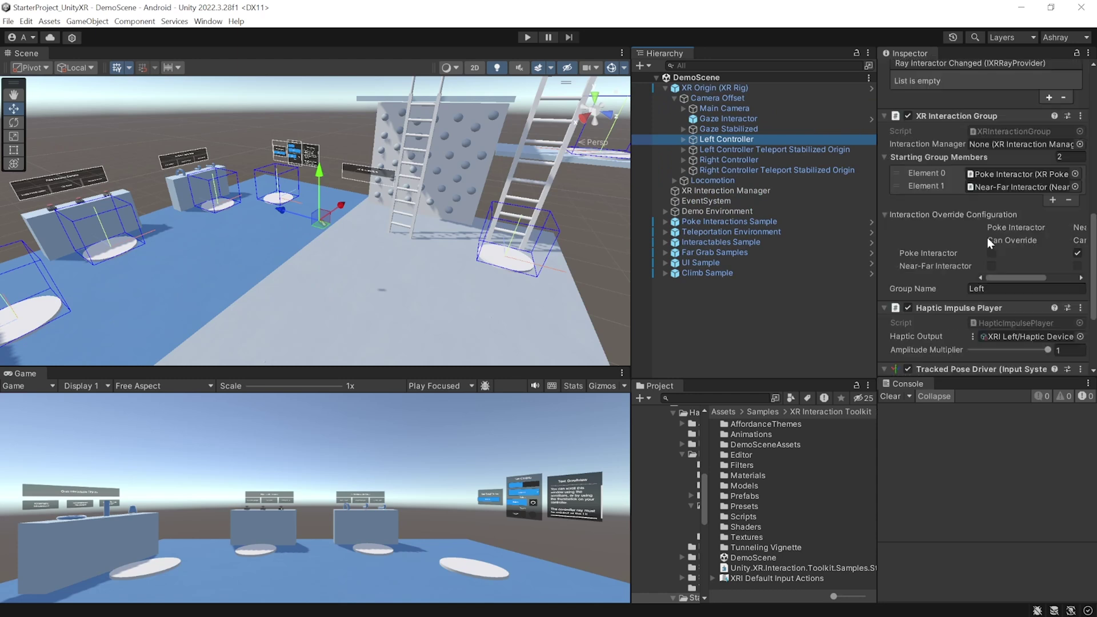
{"action": "left_click", "coordinate": [744, 159]}
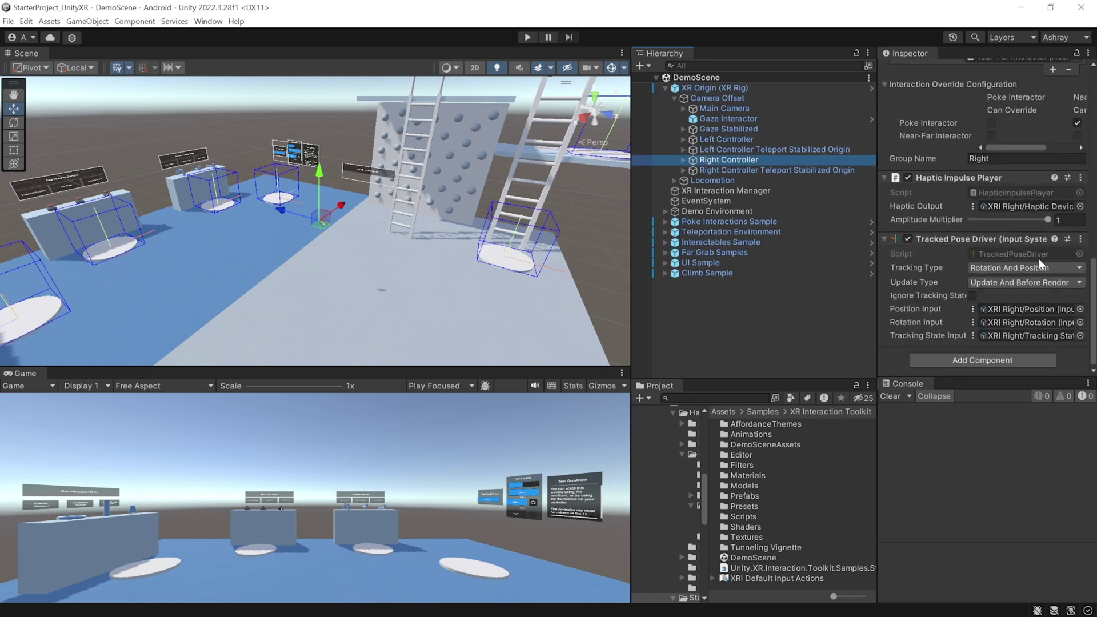
{"action": "left_click", "coordinate": [682, 139]}
{"action": "left_click", "coordinate": [682, 201]}
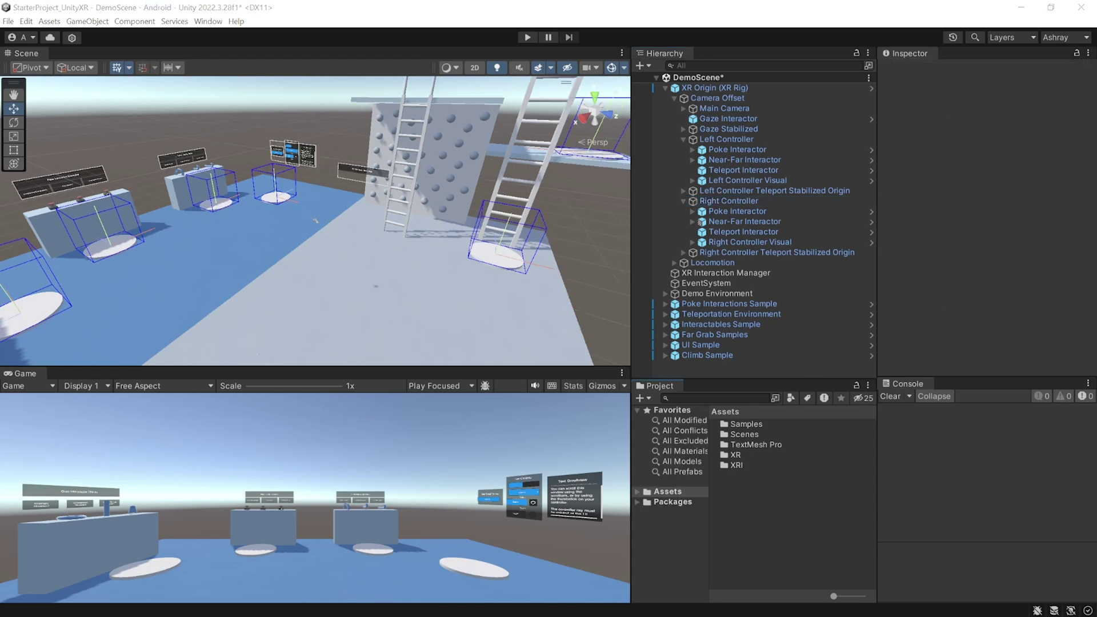
Import the ControllerDrivenHands package and look inside its VRHands Animations folder
{"action": "left_click_drag", "start_coordinate": [798, 512], "coordinate": [759, 511]}
{"action": "left_click", "coordinate": [576, 500]}
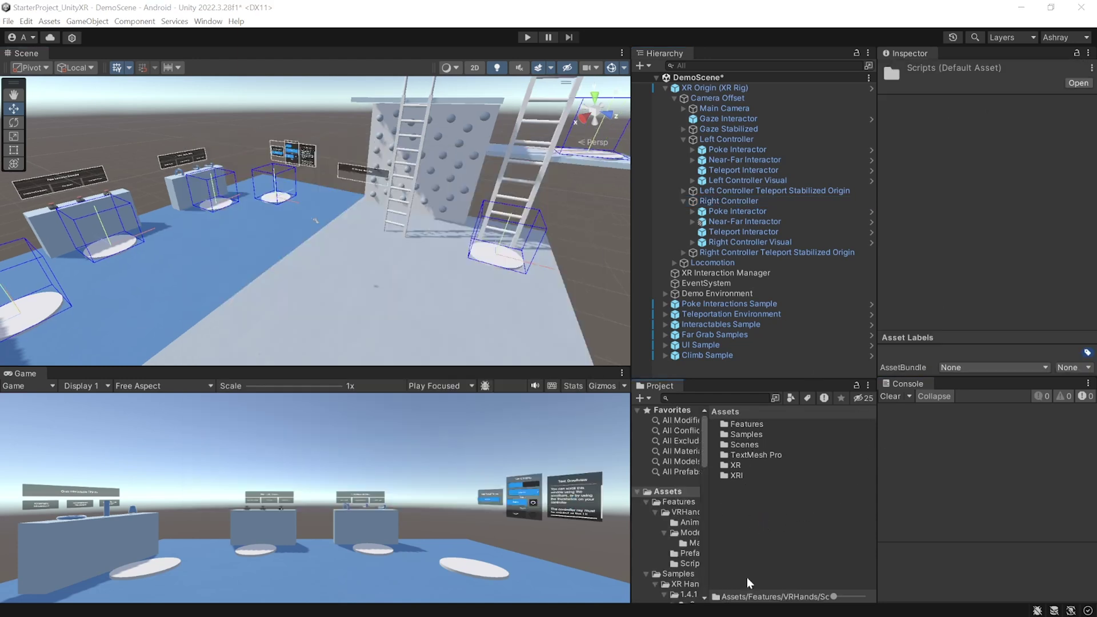
{"action": "double_click", "coordinate": [746, 424]}
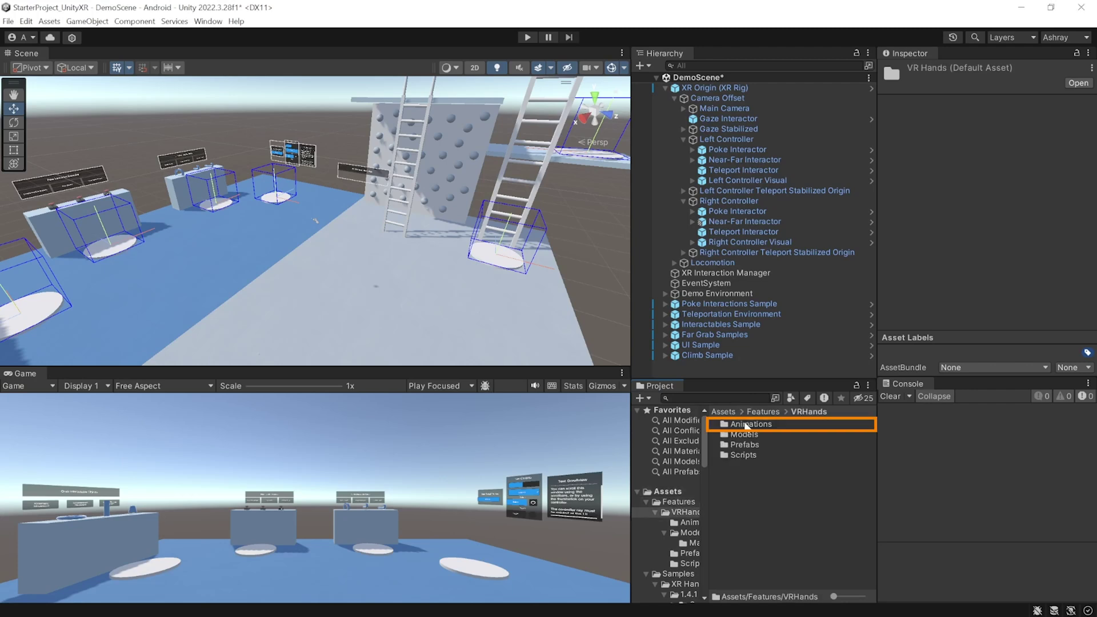
{"action": "double_click", "coordinate": [752, 424]}
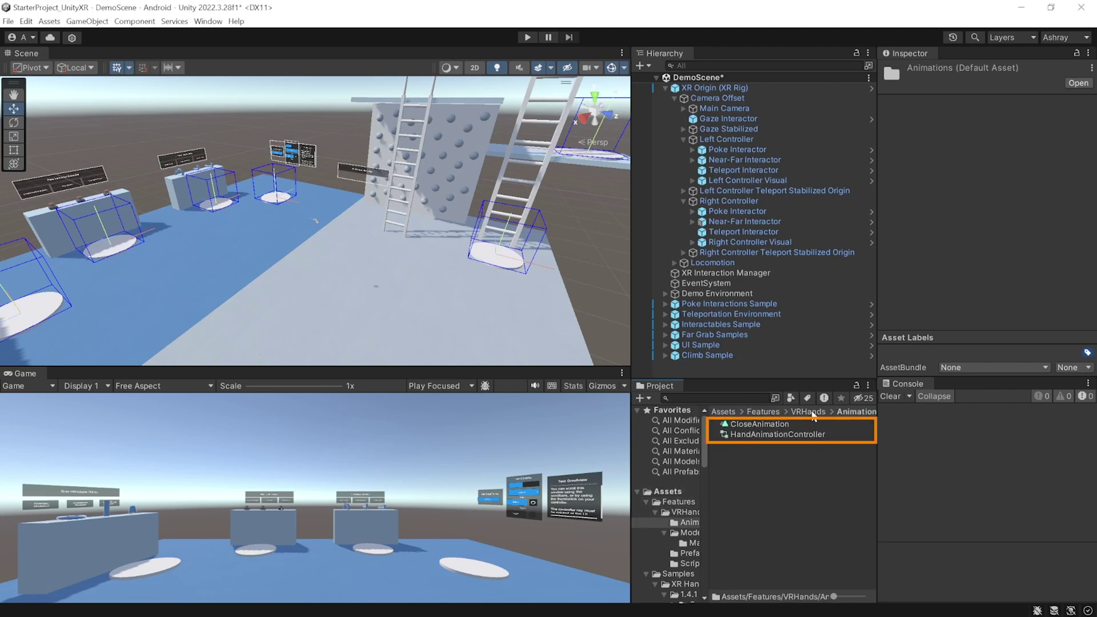
{"action": "left_click", "coordinate": [808, 412]}
Browse the VRHands Models, Masks and Scripts folders, ending in the Prefabs folder
{"action": "double_click", "coordinate": [745, 435]}
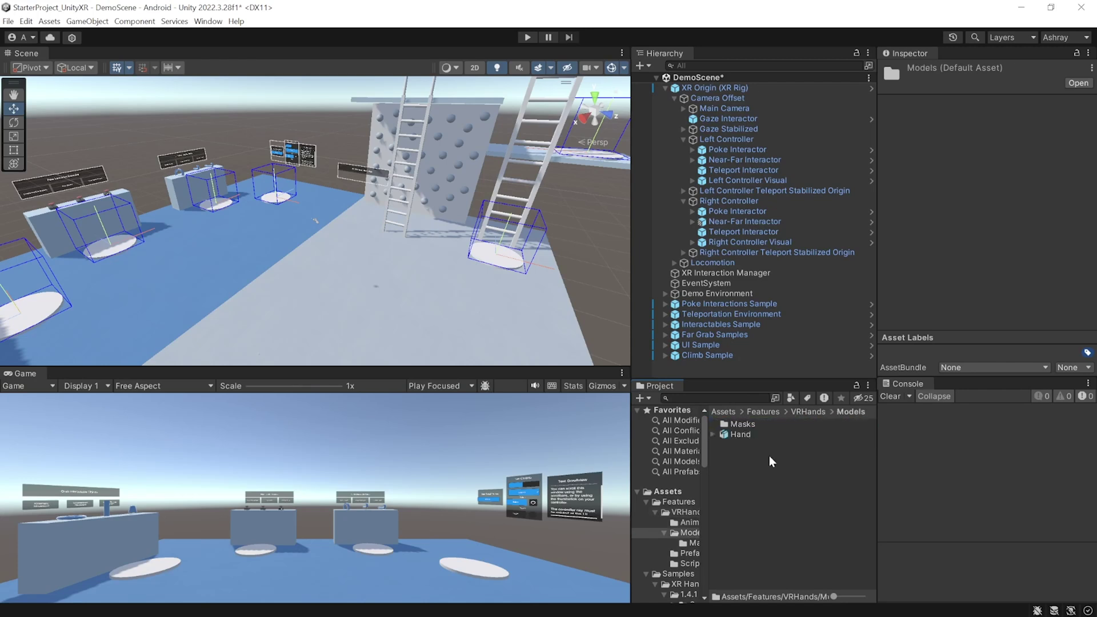
{"action": "double_click", "coordinate": [743, 425]}
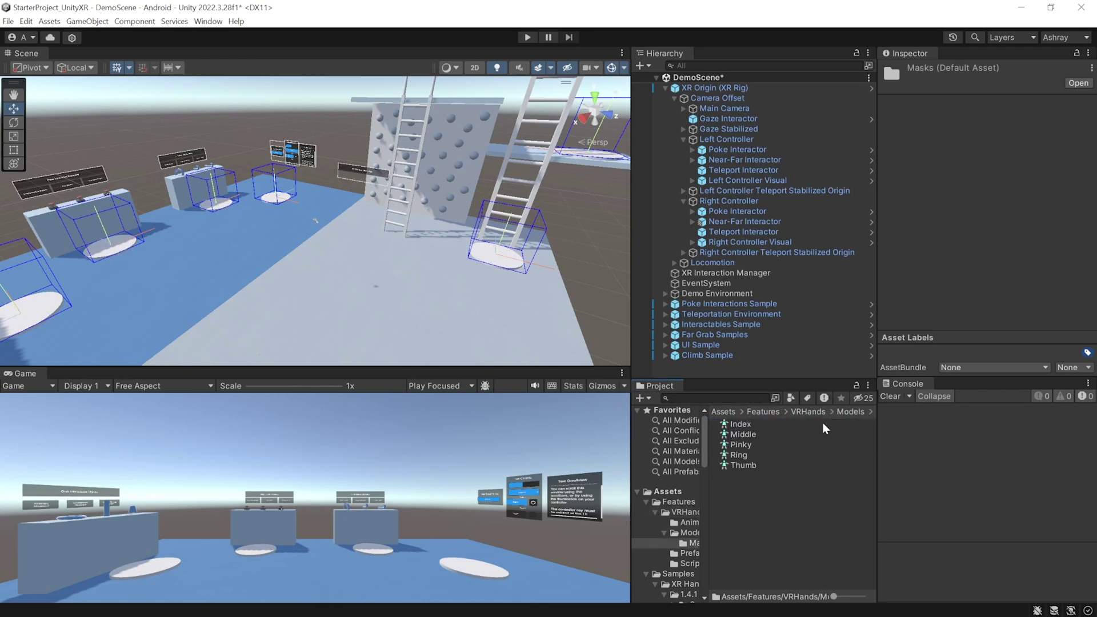
{"action": "left_click", "coordinate": [810, 412]}
{"action": "double_click", "coordinate": [745, 455]}
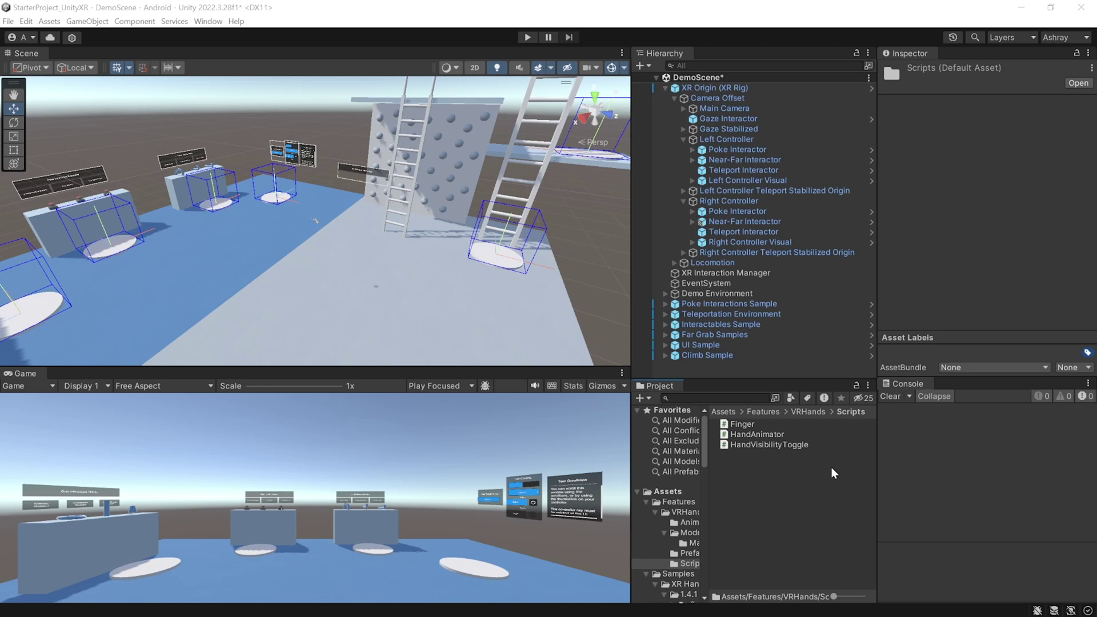
{"action": "left_click", "coordinate": [831, 467]}
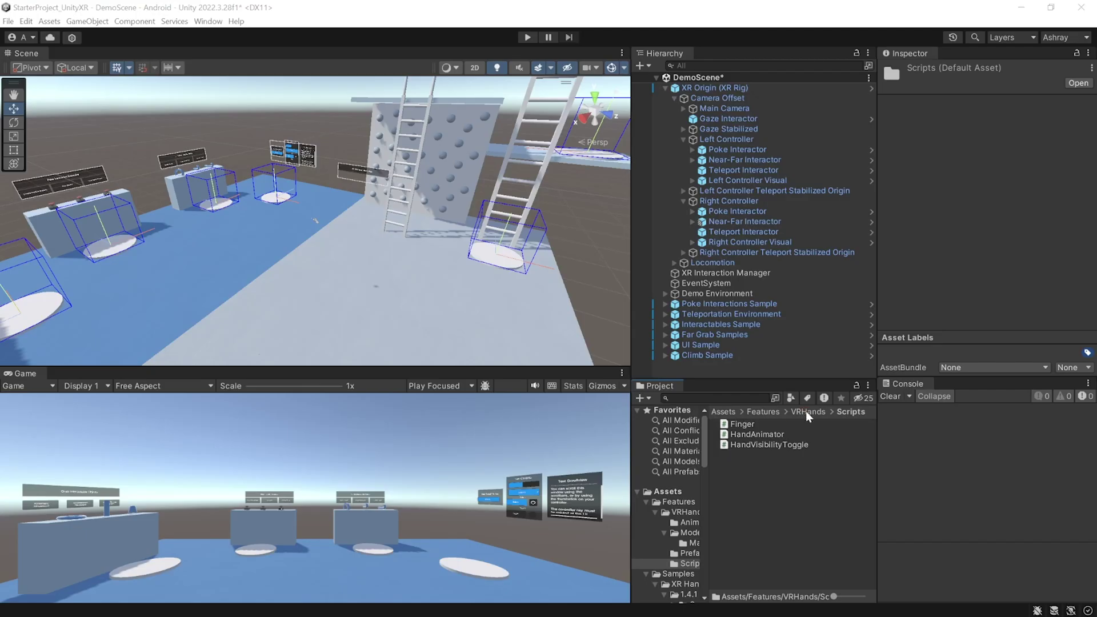
{"action": "left_click", "coordinate": [808, 413]}
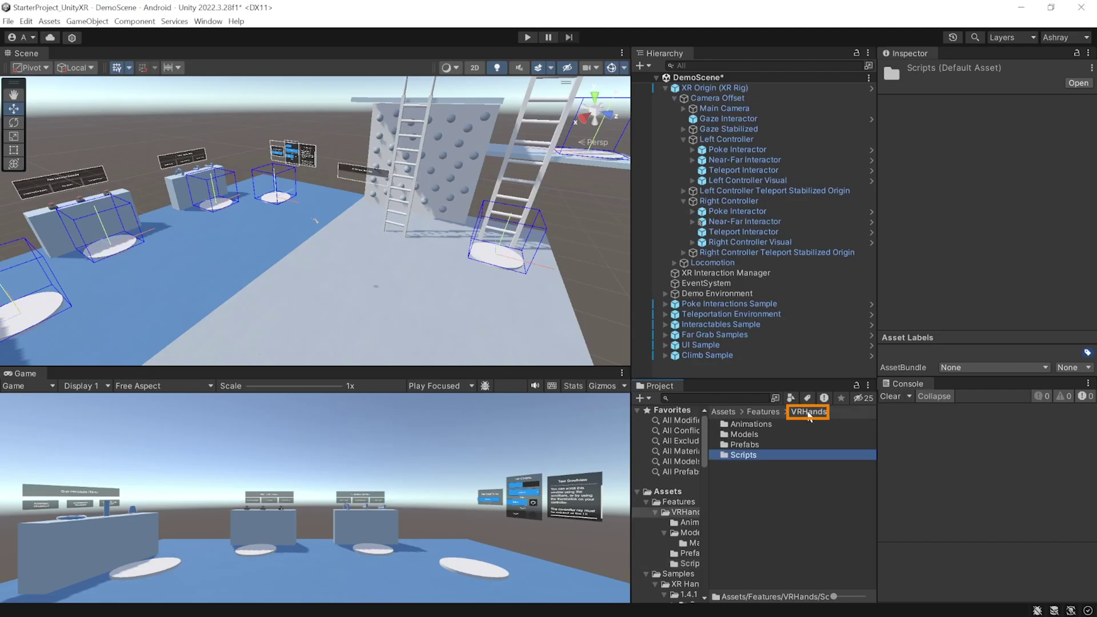
{"action": "double_click", "coordinate": [746, 444]}
Parent LeftHand and RightHand under their controllers and open HandAnimationController from LeftHand's Animator
{"action": "left_click_drag", "start_coordinate": [748, 425], "coordinate": [727, 136]}
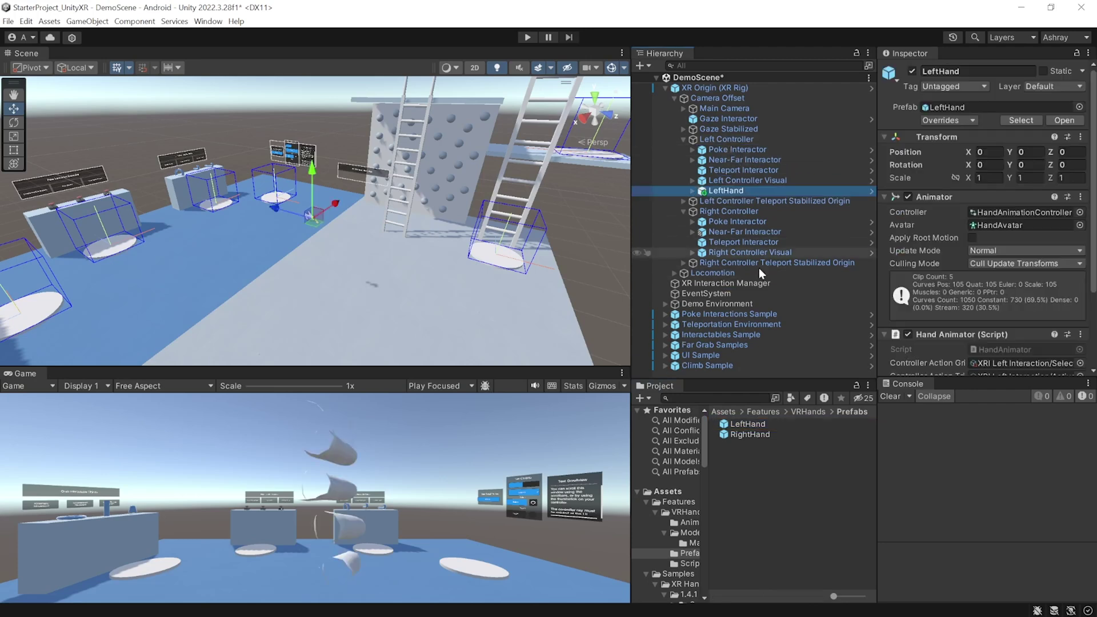
{"action": "left_click", "coordinate": [748, 435]}
{"action": "left_click_drag", "start_coordinate": [749, 437], "coordinate": [722, 209]}
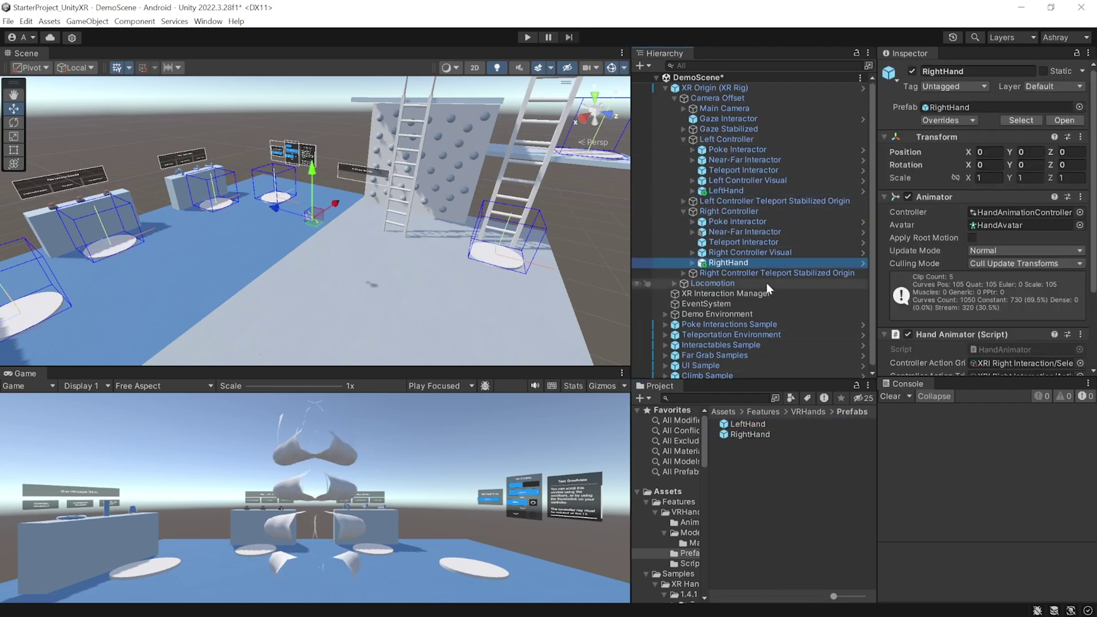
{"action": "left_click", "coordinate": [751, 192]}
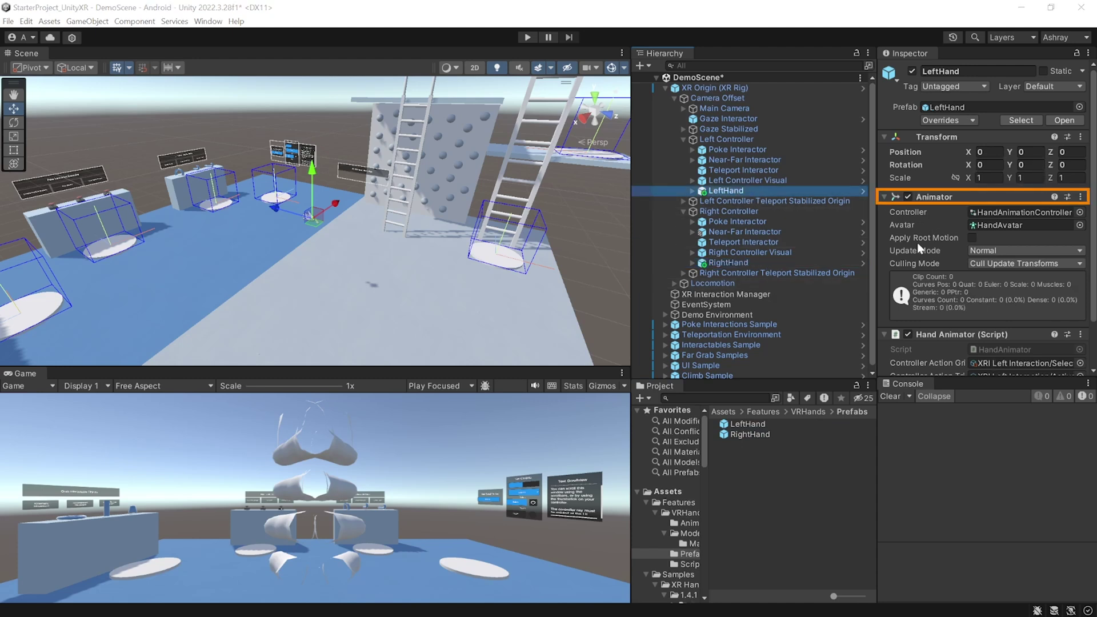
{"action": "double_click", "coordinate": [1024, 212]}
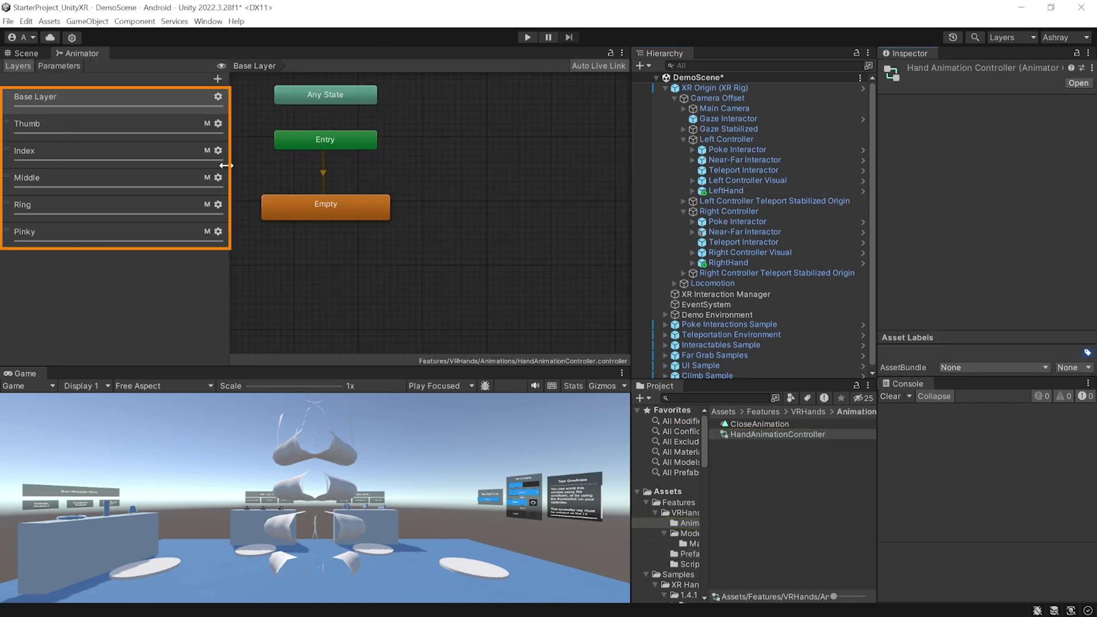
Review the Thumb and Middle layer settings, then the Index, Middle, Ring and Pinky graphs and the parameters
{"action": "left_click", "coordinate": [218, 125]}
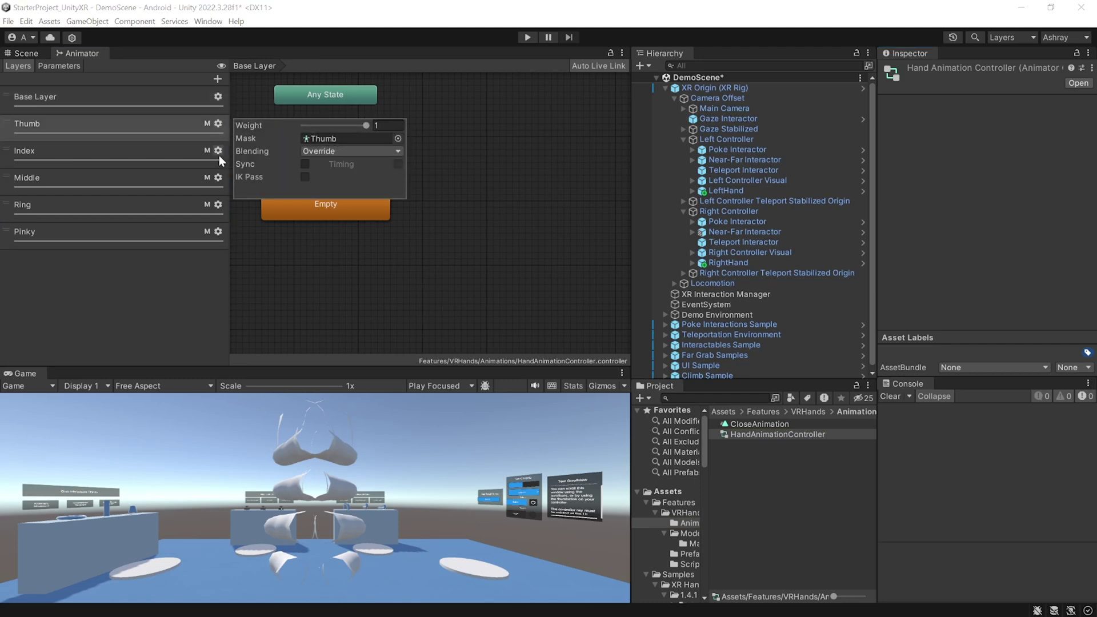
{"action": "left_click", "coordinate": [218, 153]}
{"action": "left_click", "coordinate": [218, 151]}
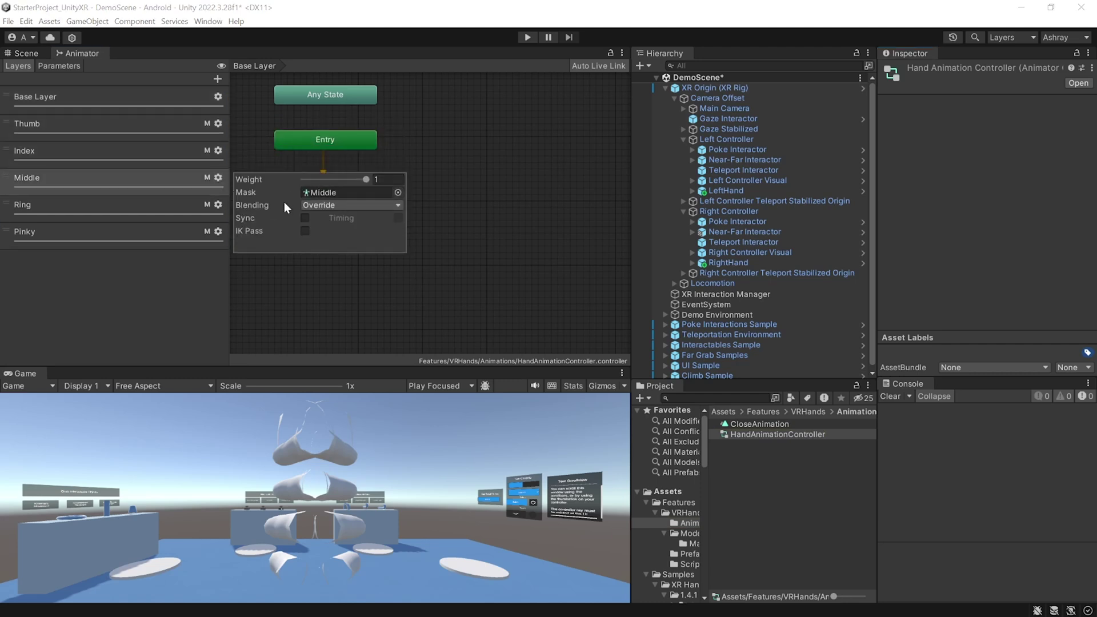
{"action": "left_click", "coordinate": [46, 207]}
{"action": "left_click", "coordinate": [82, 143]}
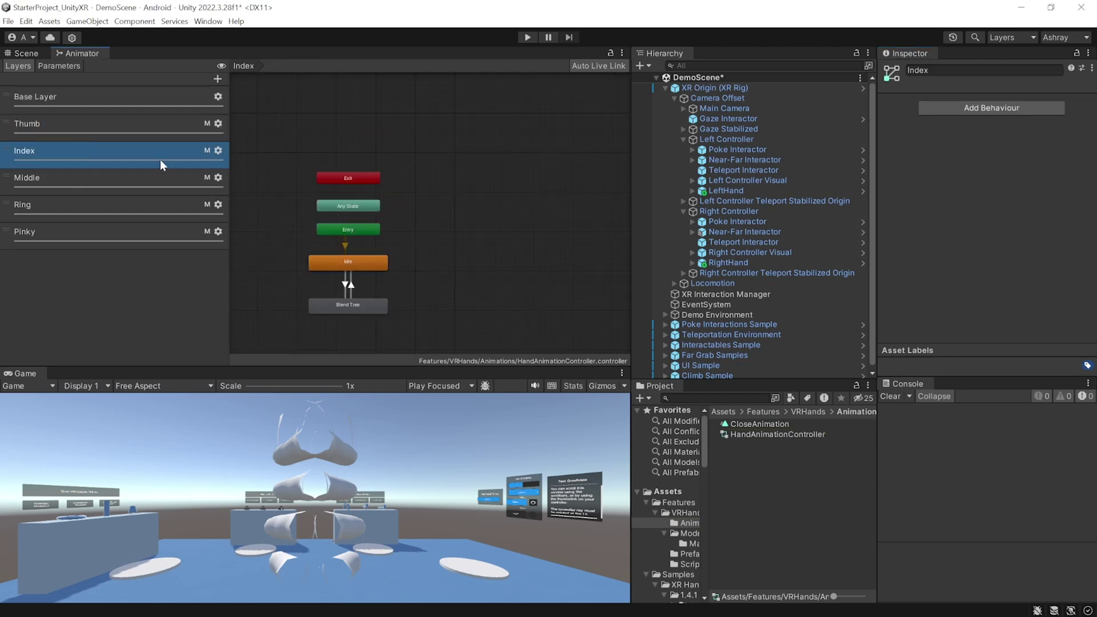
{"action": "left_click", "coordinate": [141, 181]}
{"action": "left_click", "coordinate": [122, 206]}
{"action": "left_click", "coordinate": [120, 236]}
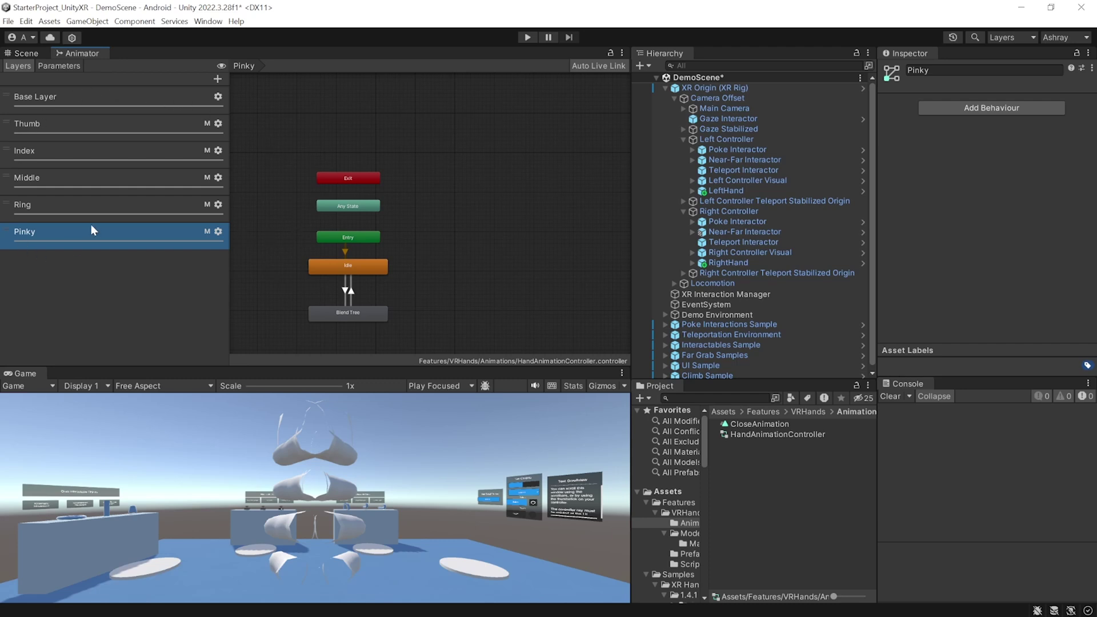
{"action": "left_click", "coordinate": [60, 65]}
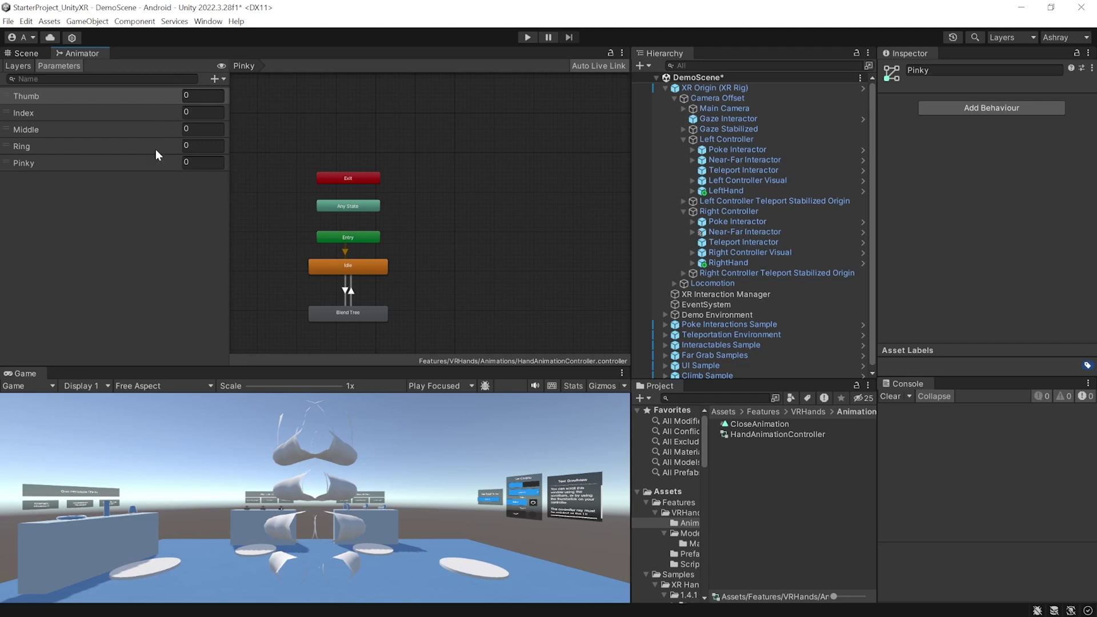
Open the Pinky layer's blend tree and preview the pinky curled to 0.72
{"action": "double_click", "coordinate": [362, 314]}
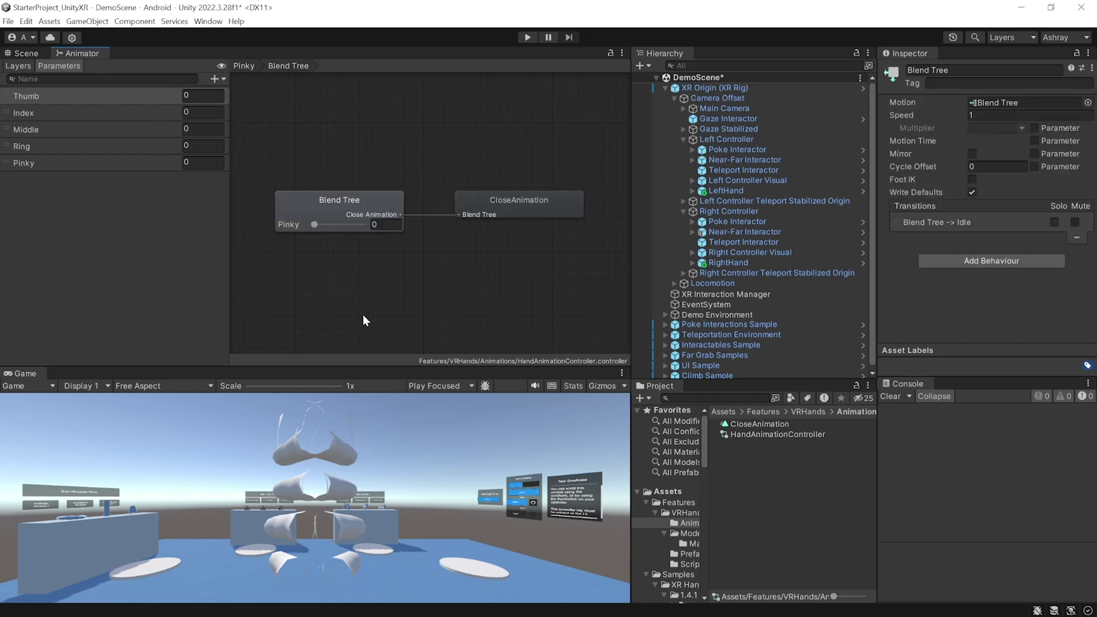
{"action": "left_click", "coordinate": [320, 230]}
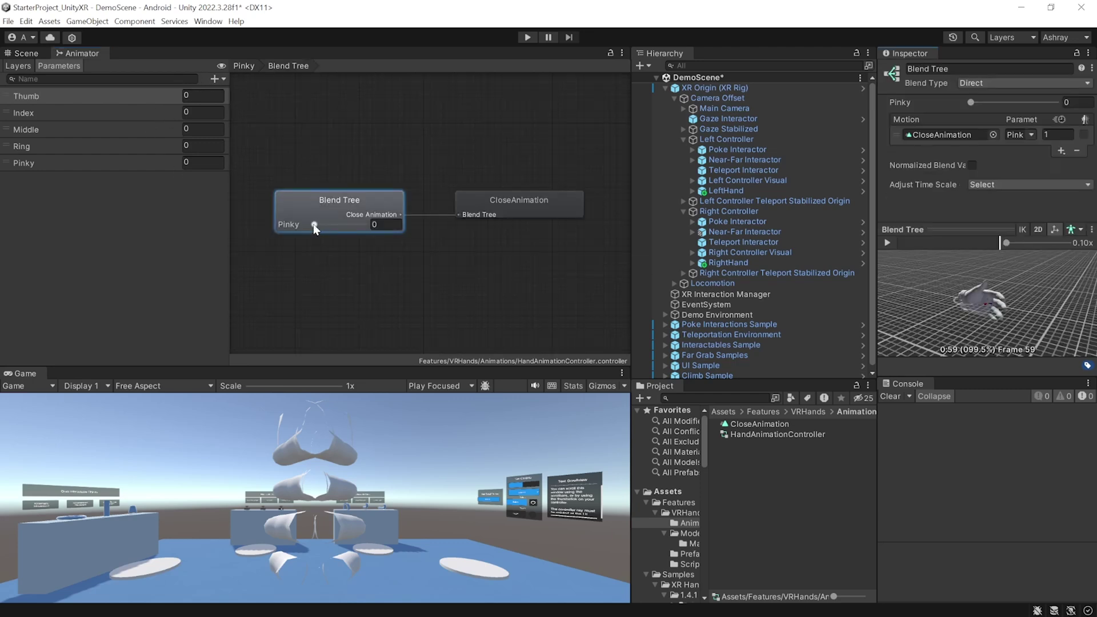
{"action": "mouse_move", "coordinate": [314, 225]}
{"action": "left_mouse_down"}
{"action": "mouse_move", "coordinate": [352, 225]}
{"action": "mouse_move", "coordinate": [320, 225]}
{"action": "mouse_move", "coordinate": [336, 226]}
{"action": "left_mouse_up"}
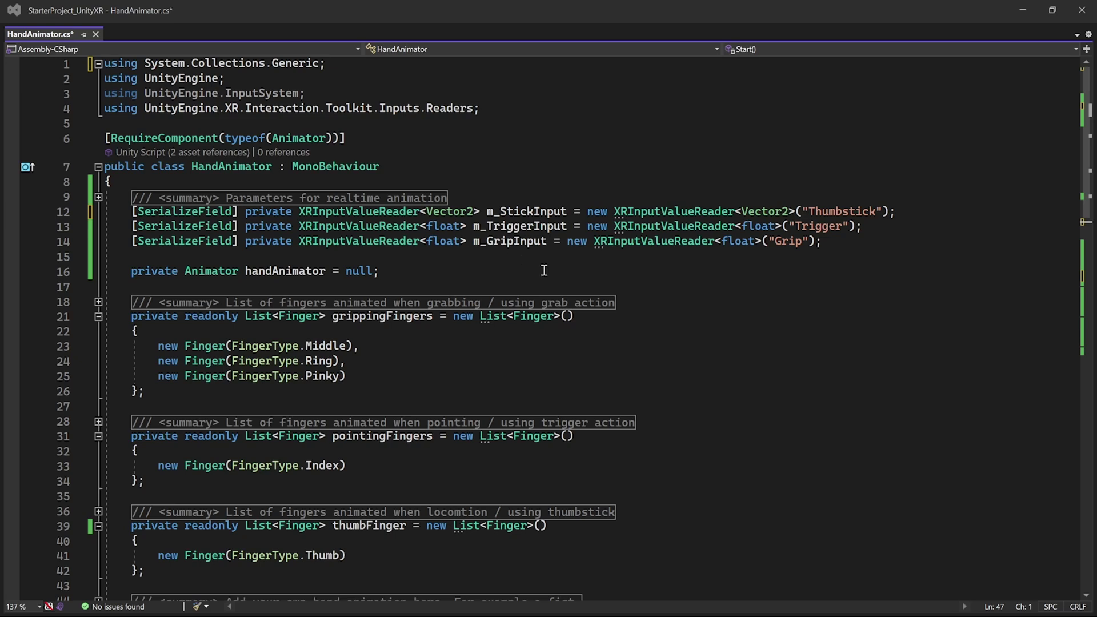
{"action": "left_click_drag", "start_coordinate": [137, 257], "coordinate": [188, 266]}
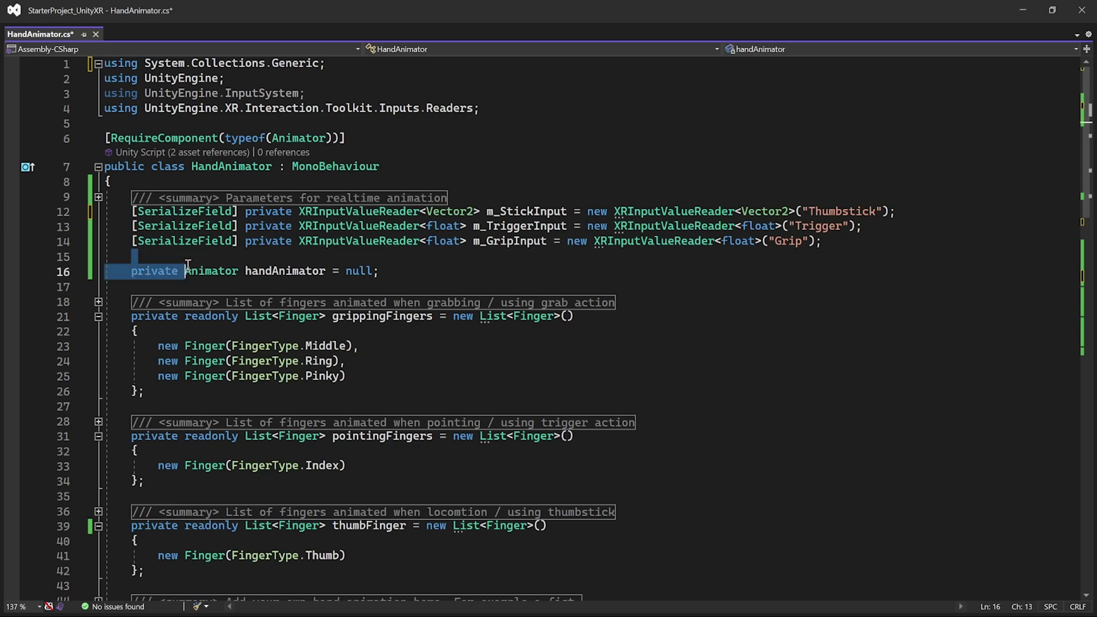
{"action": "left_click", "coordinate": [188, 266]}
{"action": "scroll", "coordinate": [394, 240], "scroll_direction": "down", "scroll_amount": 2}
{"action": "double_click", "coordinate": [395, 225]}
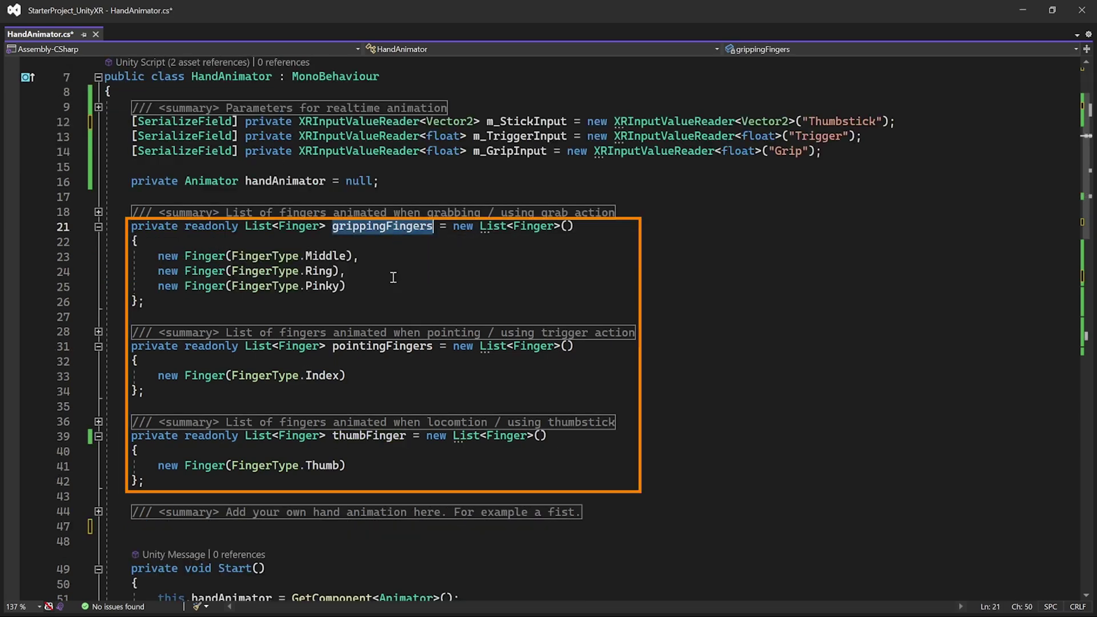
{"action": "double_click", "coordinate": [382, 346]}
{"action": "double_click", "coordinate": [369, 436]}
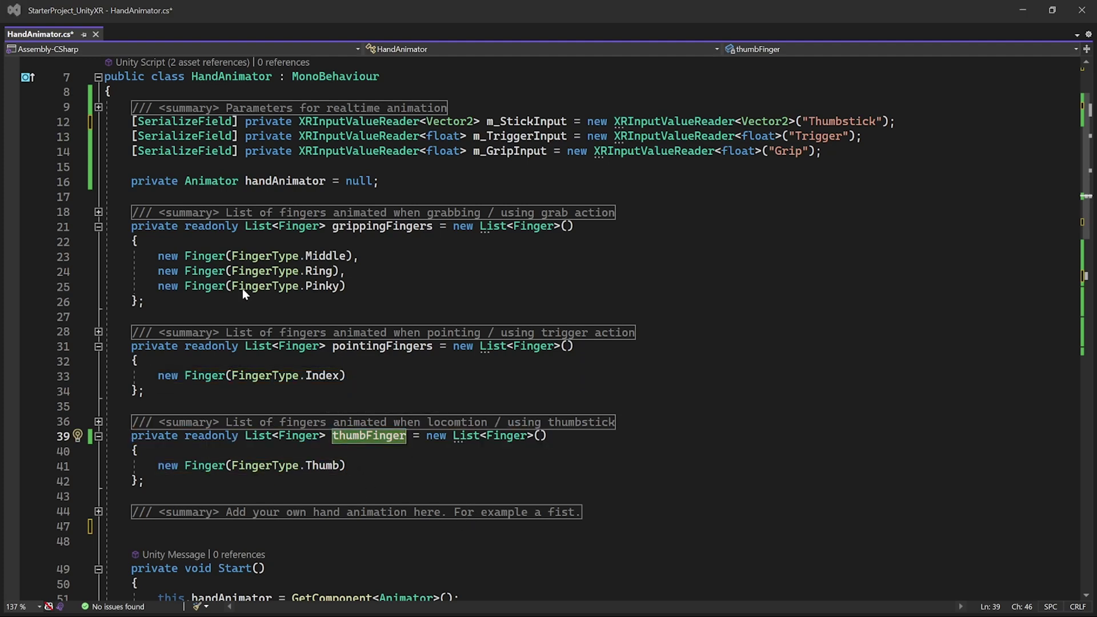
{"action": "scroll", "coordinate": [245, 292], "scroll_direction": "down", "scroll_amount": 2}
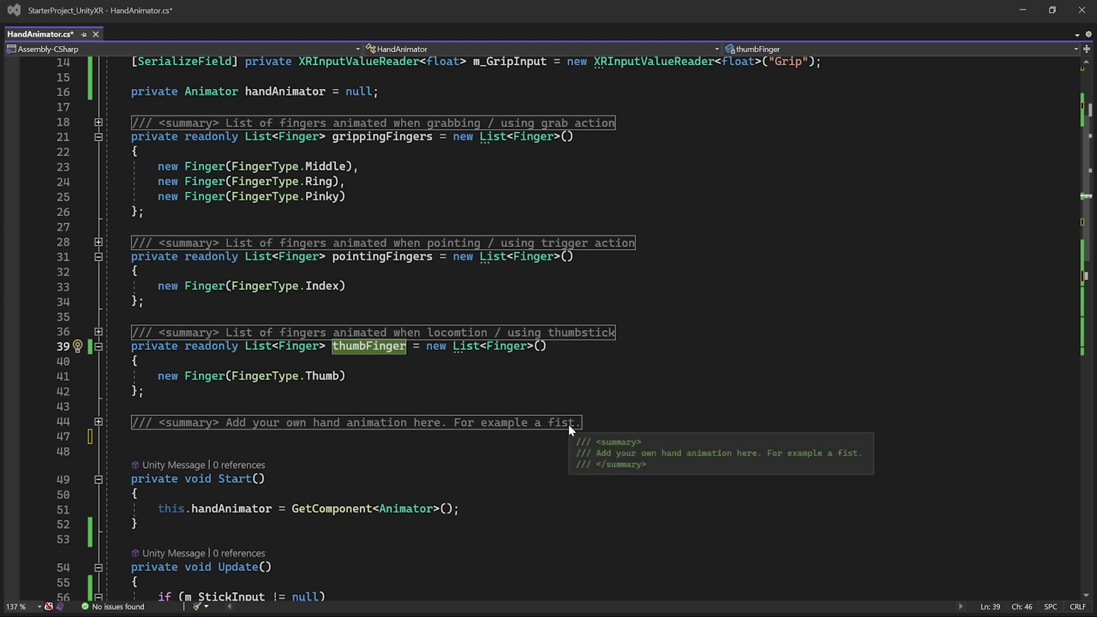
Paste a copy of the grippingFingers list below the fist comment and rename it fistFingers
{"action": "left_click_drag", "start_coordinate": [132, 137], "coordinate": [154, 212]}
{"action": "key", "text": "ctrl+c"}
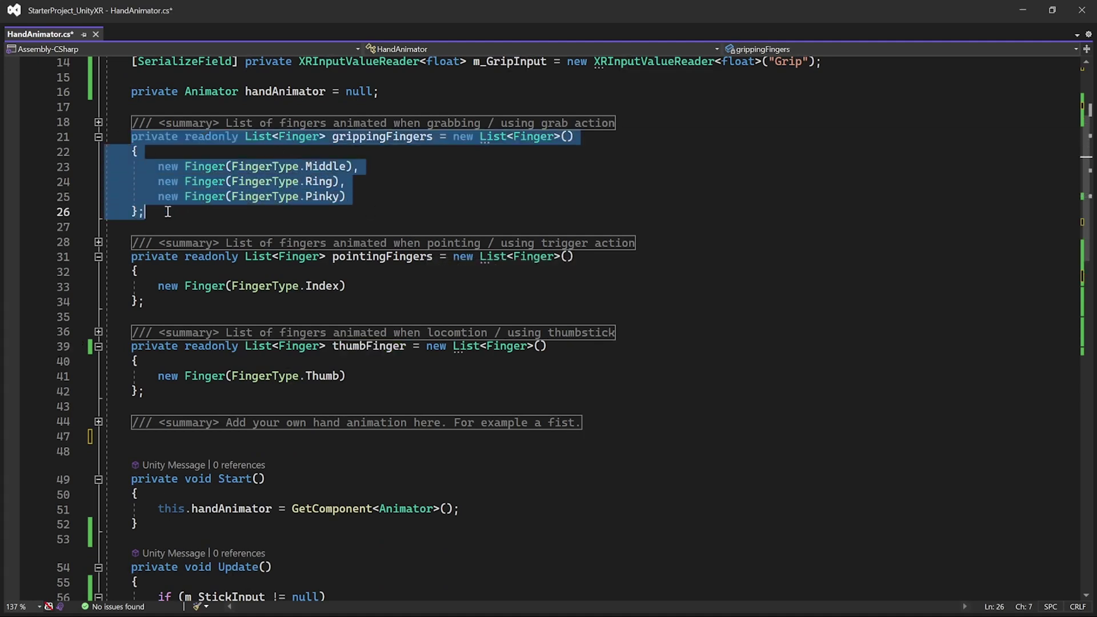
{"action": "left_click", "coordinate": [155, 212]}
{"action": "left_click", "coordinate": [161, 436]}
{"action": "key", "text": "ctrl+v"}
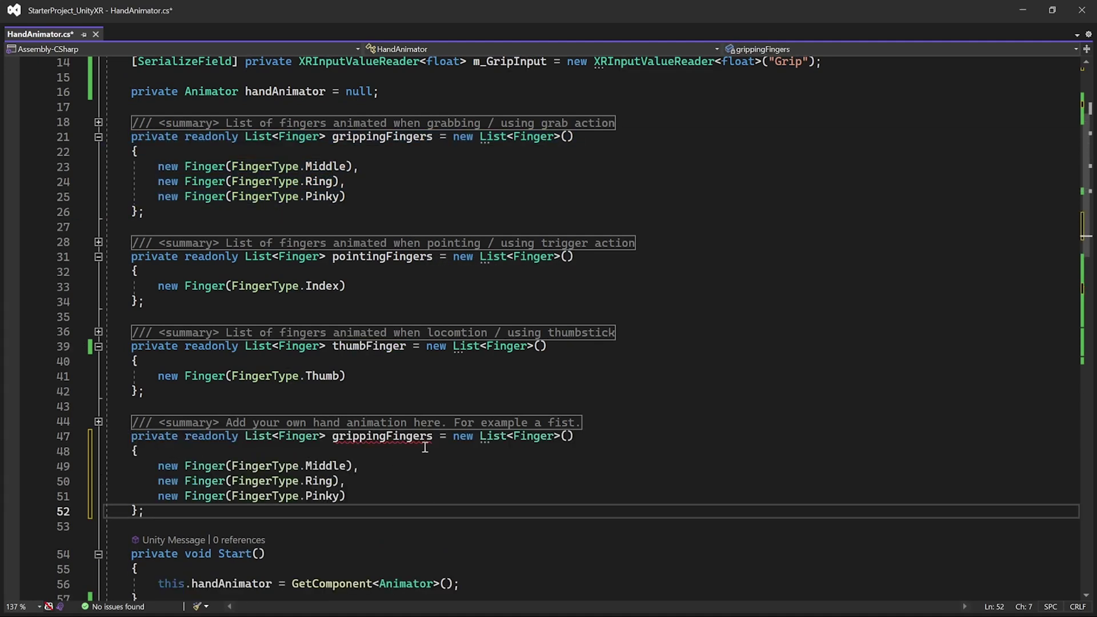
{"action": "left_click", "coordinate": [397, 436]}
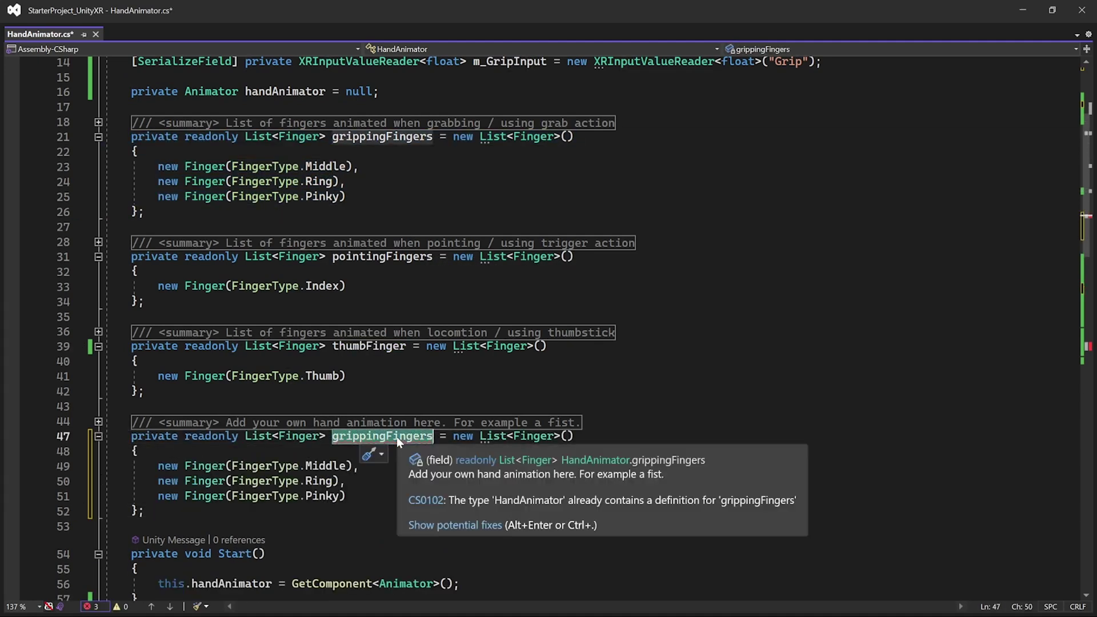
{"action": "type", "text": "fistFingers"}
{"action": "key", "text": "Down"}
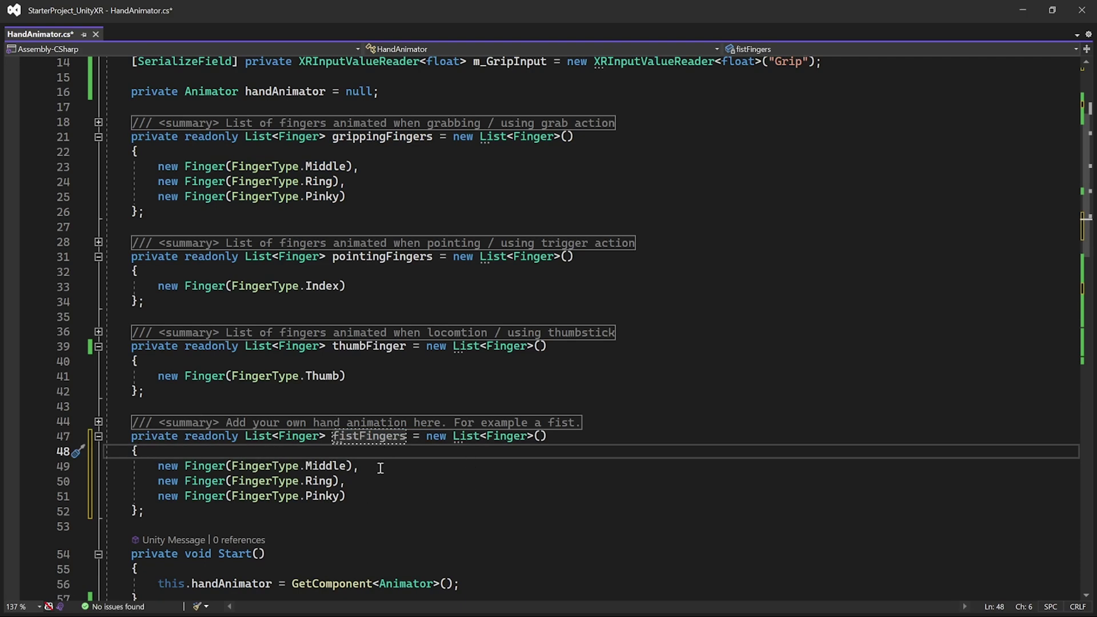
Add Thumb and Index entries to fistFingers and comment the declaration out with Ctrl+K, Ctrl+C
{"action": "left_click", "coordinate": [248, 377]}
{"action": "key", "text": "End"}
{"action": "key", "text": "shift+Home"}
{"action": "key", "text": "shift+Home"}
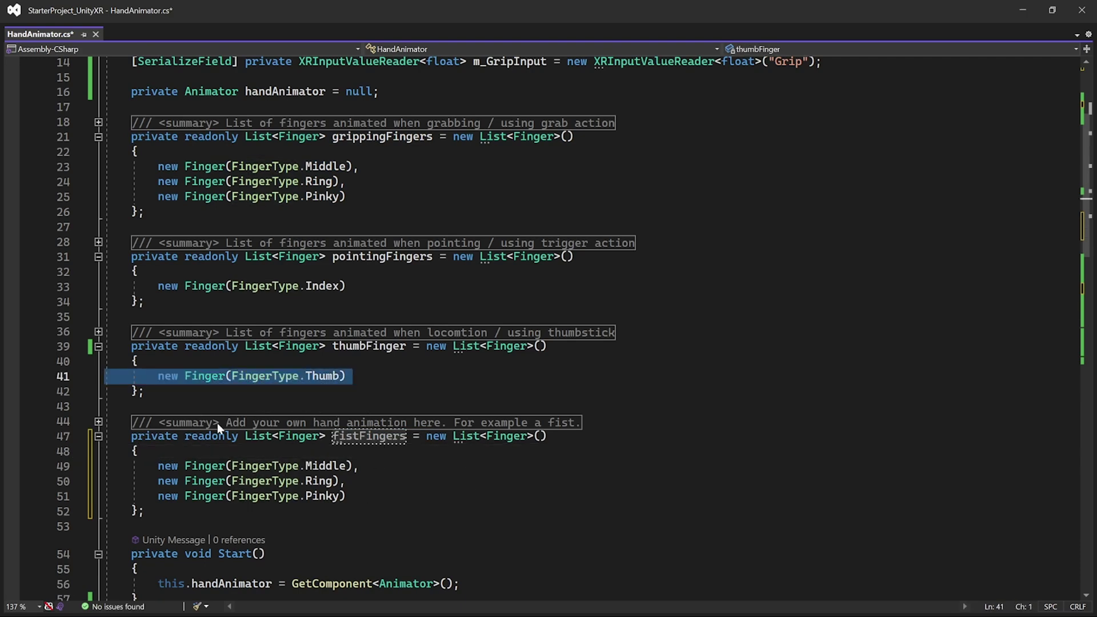
{"action": "left_click", "coordinate": [155, 466]}
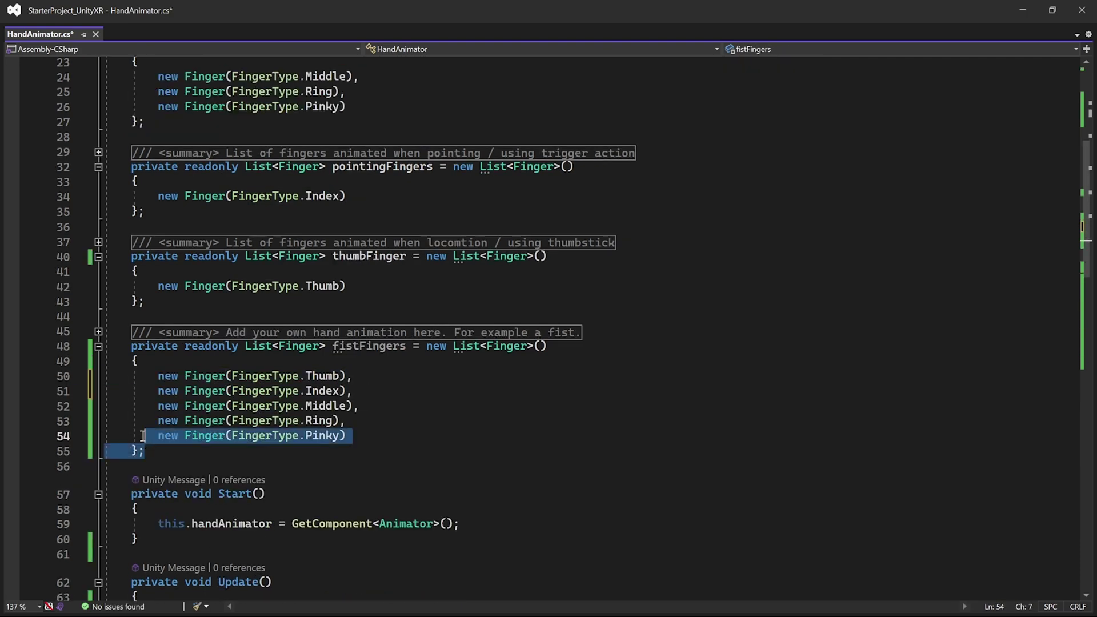
{"action": "left_click_drag", "start_coordinate": [143, 435], "coordinate": [104, 349]}
{"action": "key", "text": "ctrl+k"}
{"action": "key", "text": "ctrl+c"}
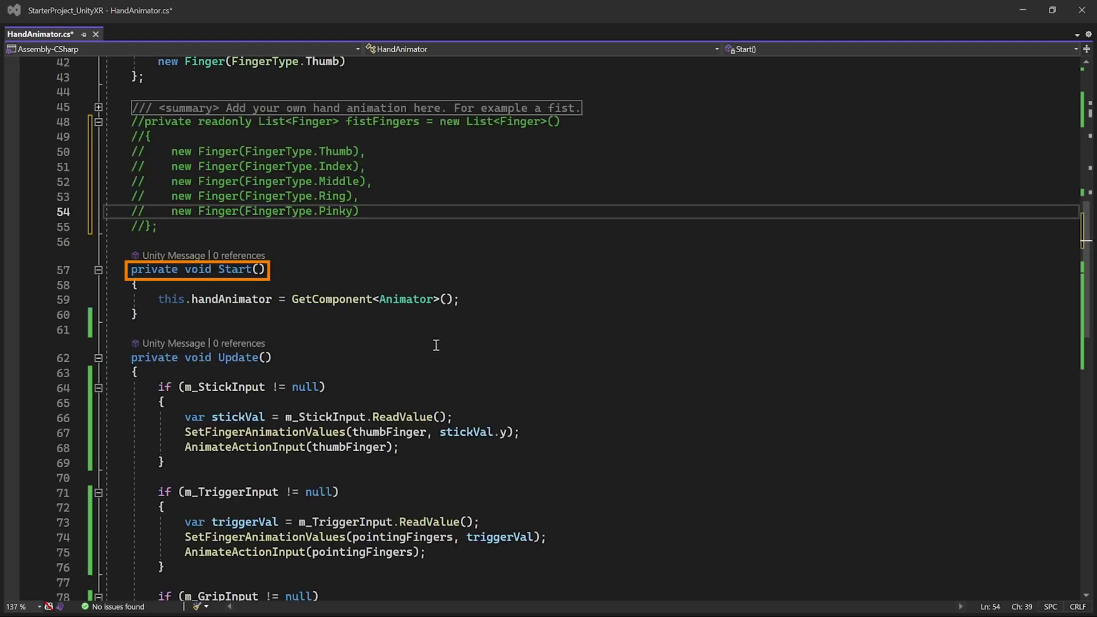
Review HandAnimator's Update and AnimateActionInput code, then open LeftHand's Stick Input action picker
{"action": "scroll", "coordinate": [464, 312], "scroll_direction": "down", "scroll_amount": 5}
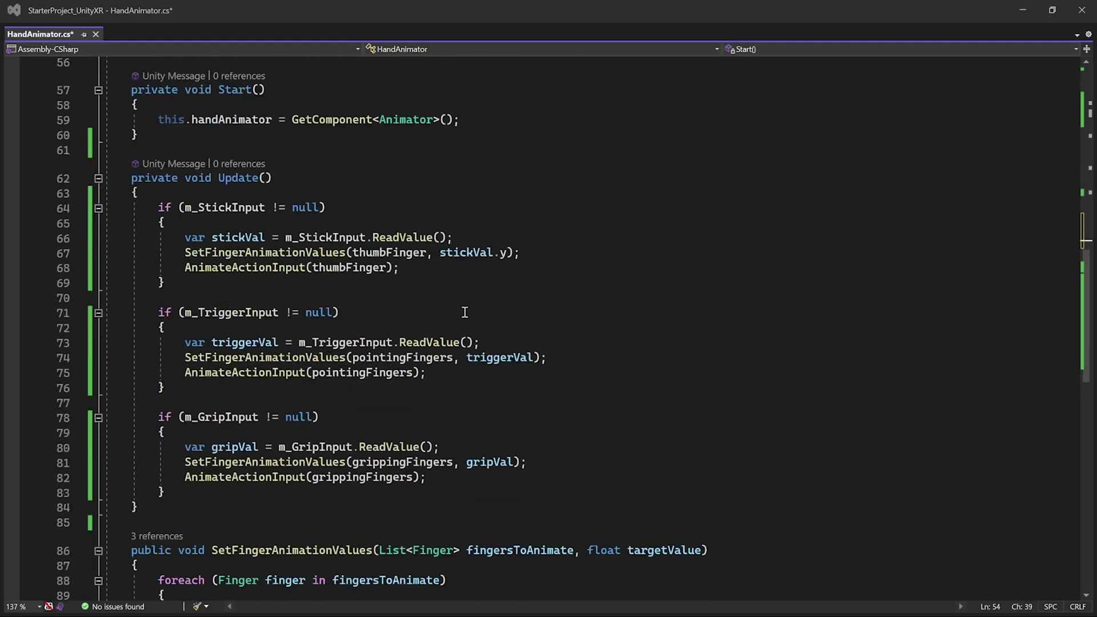
{"action": "scroll", "coordinate": [394, 316], "scroll_direction": "down", "scroll_amount": 3}
{"action": "scroll", "coordinate": [395, 316], "scroll_direction": "down", "scroll_amount": 3}
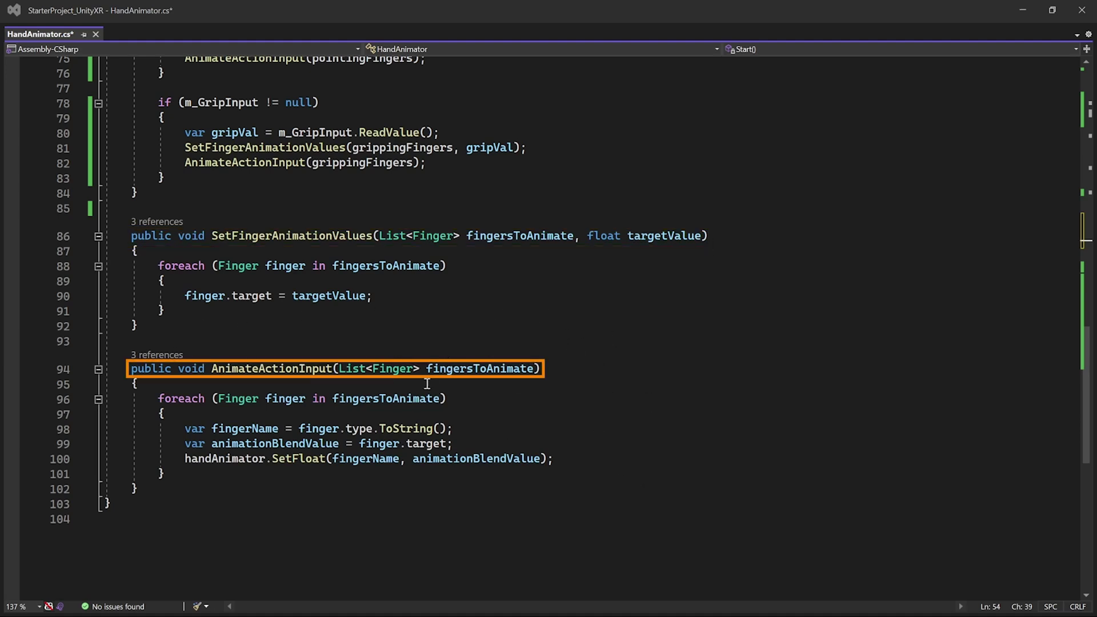
{"action": "scroll", "coordinate": [575, 374], "scroll_direction": "up", "scroll_amount": 1}
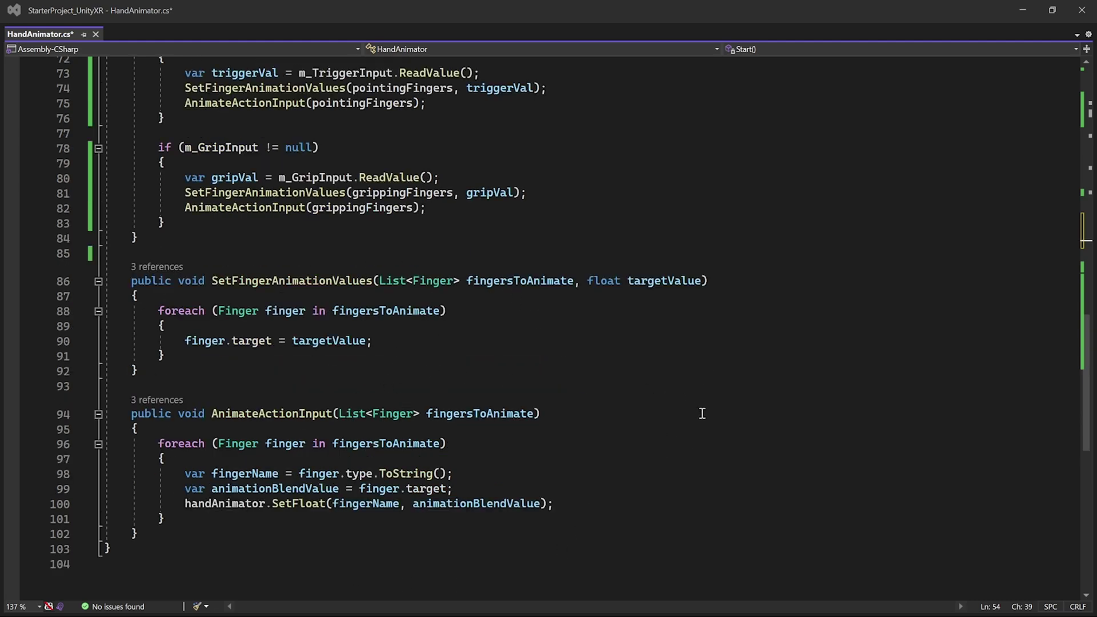
{"action": "scroll", "coordinate": [645, 467], "scroll_direction": "up", "scroll_amount": 5}
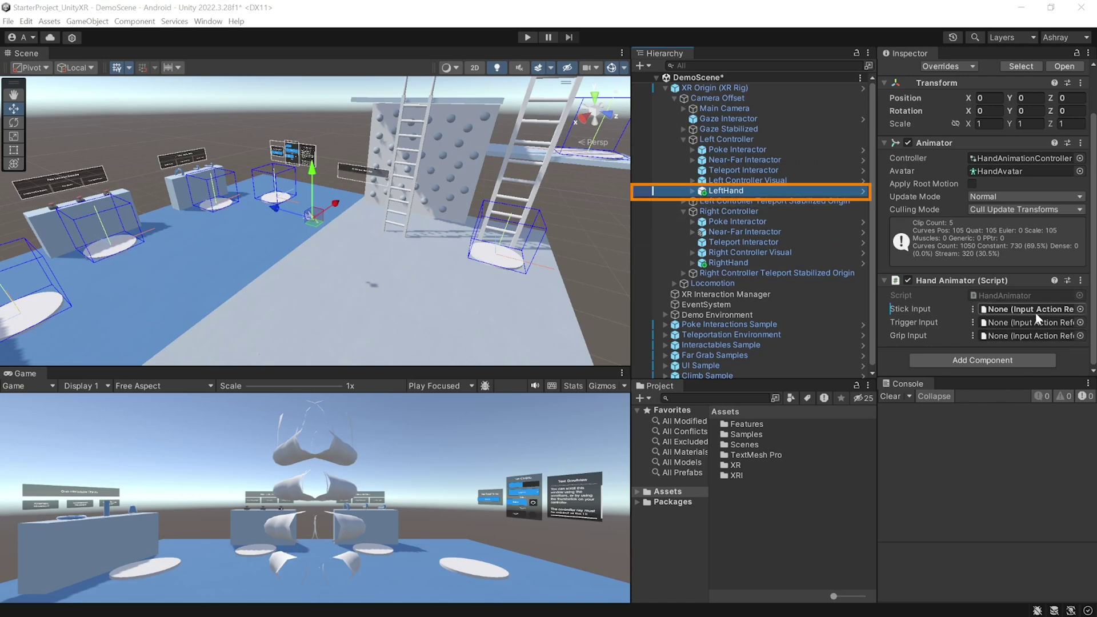
{"action": "left_click", "coordinate": [1080, 309]}
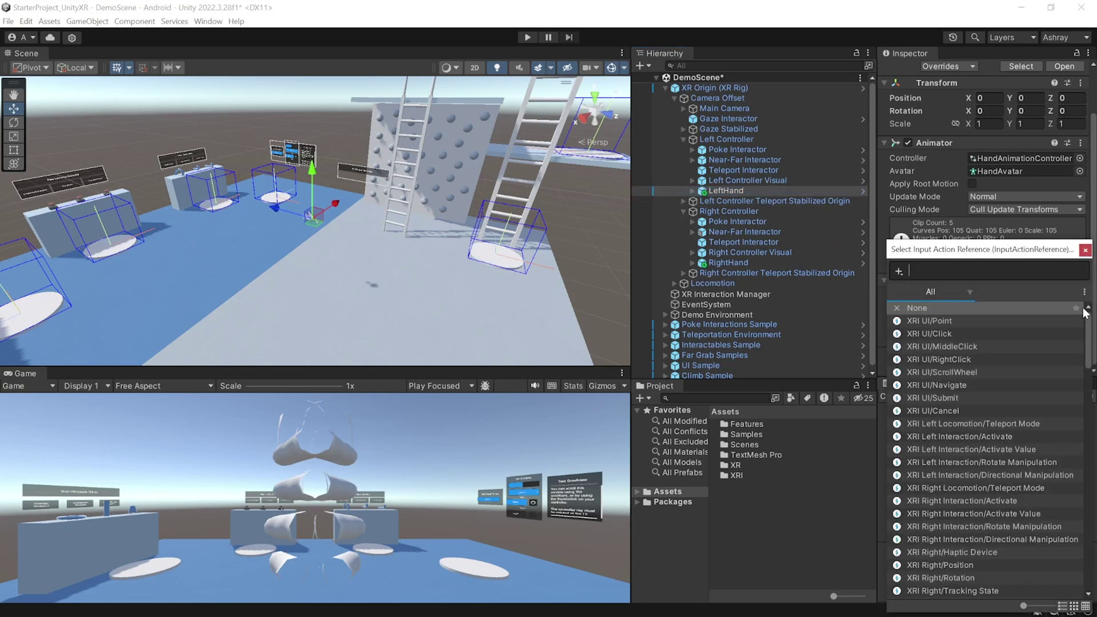
Bind LeftHand's stick, trigger and grip to XRI Left Thumbstick, Activate Value and Interaction Select
{"action": "scroll", "coordinate": [1028, 435], "scroll_direction": "down", "scroll_amount": 5}
{"action": "double_click", "coordinate": [983, 563]}
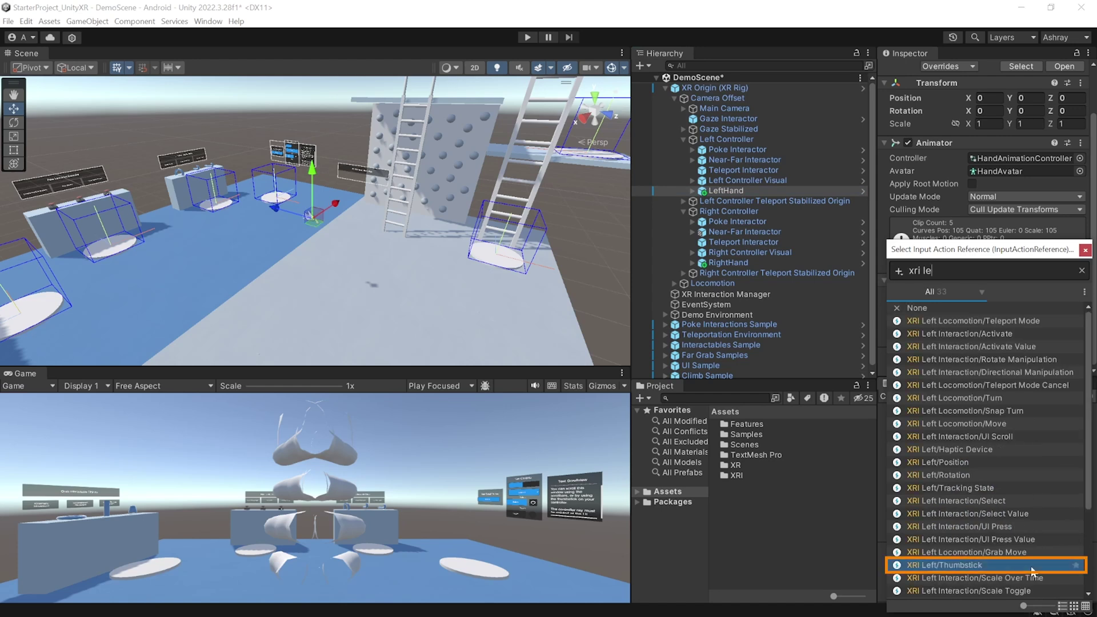
{"action": "left_click", "coordinate": [1080, 322]}
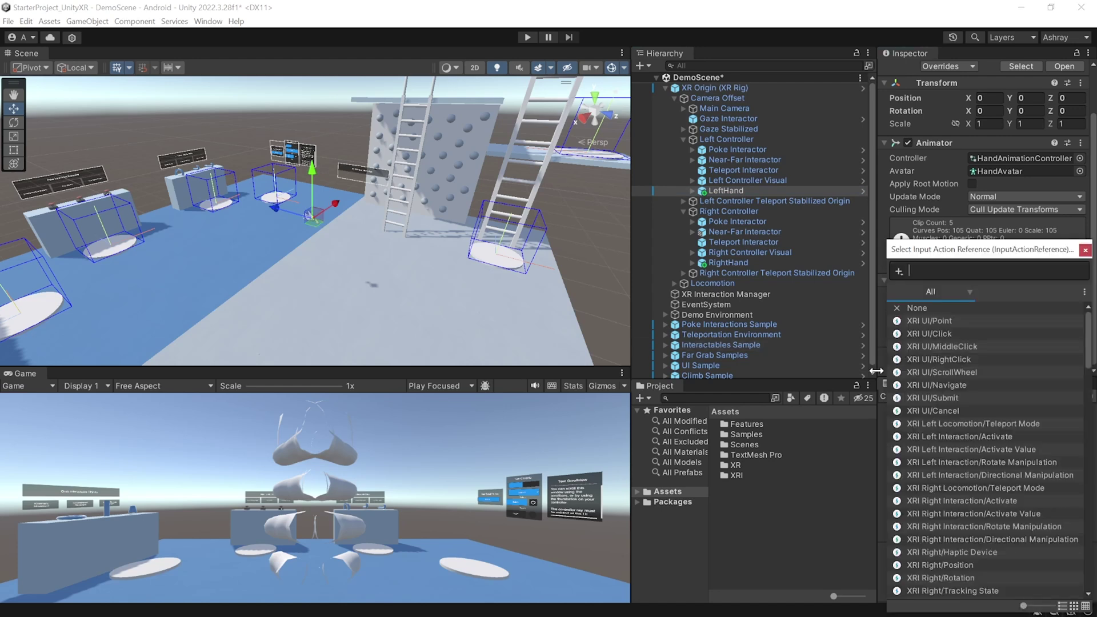
{"action": "double_click", "coordinate": [1033, 449]}
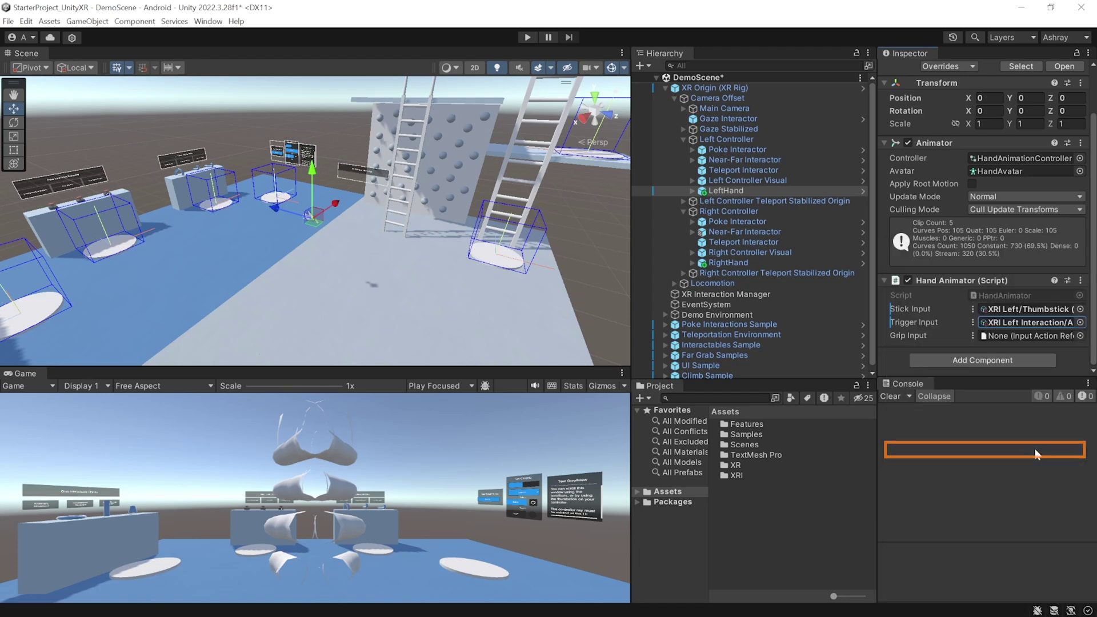
{"action": "left_click", "coordinate": [1079, 335]}
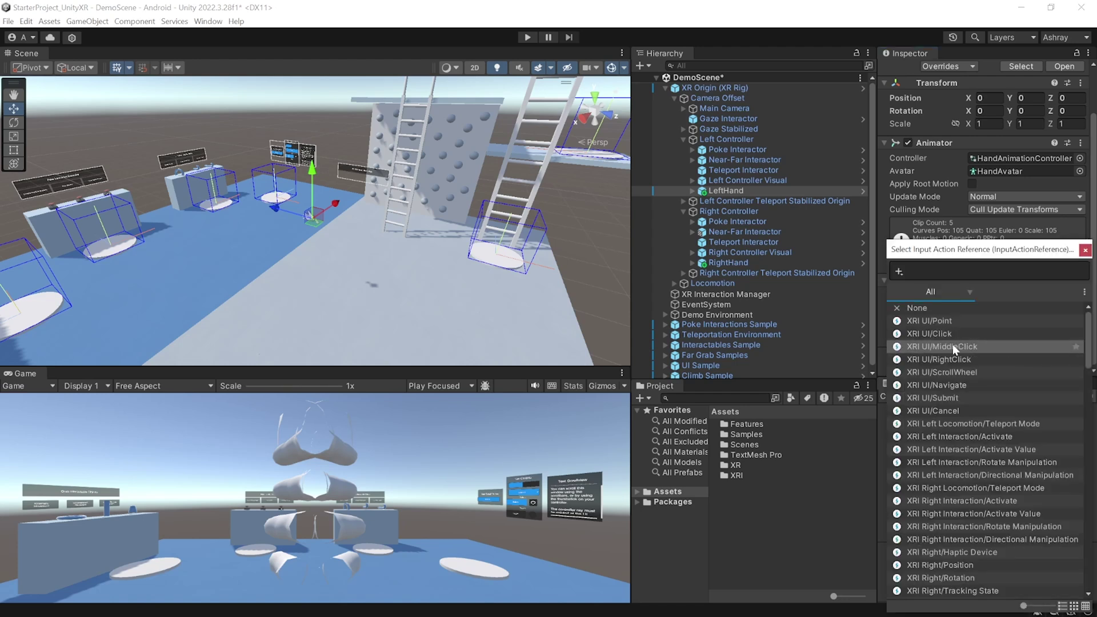
{"action": "scroll", "coordinate": [951, 344], "scroll_direction": "down", "scroll_amount": 3}
{"action": "double_click", "coordinate": [1041, 395]}
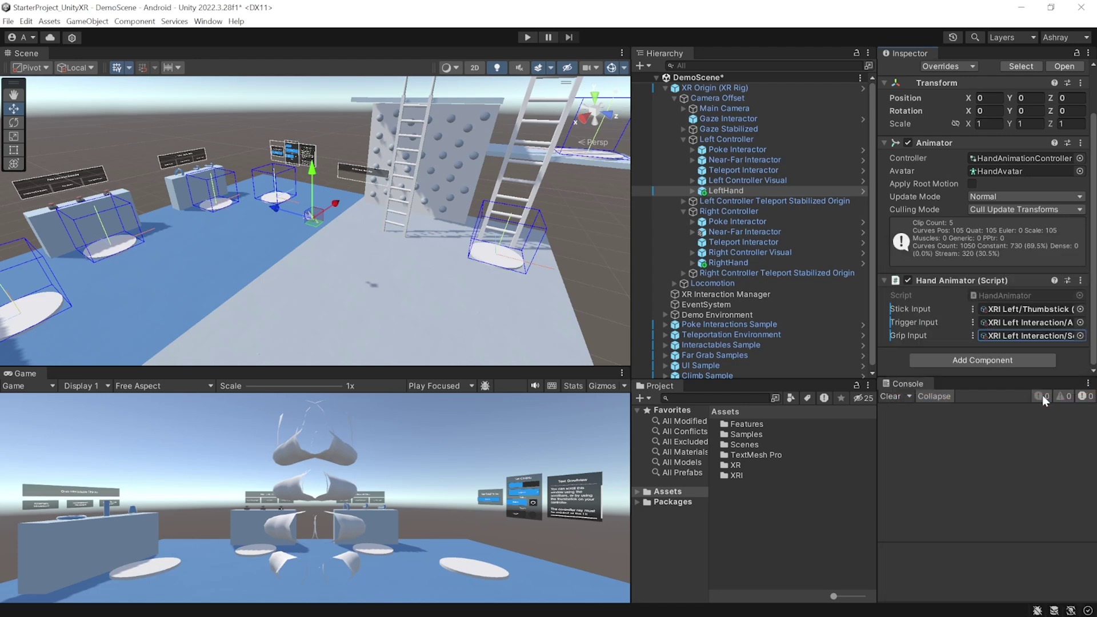
Assign an 'xri right in' action to RightHand's Hand Animator inputs and save the scene
{"action": "left_click", "coordinate": [736, 263]}
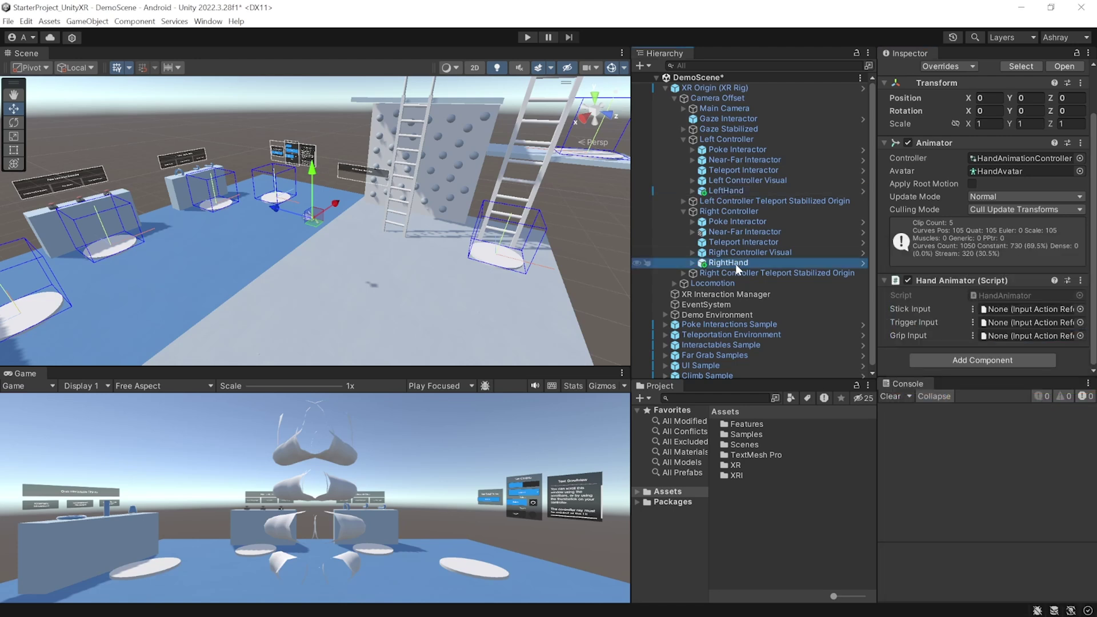
{"action": "left_click", "coordinate": [1080, 309]}
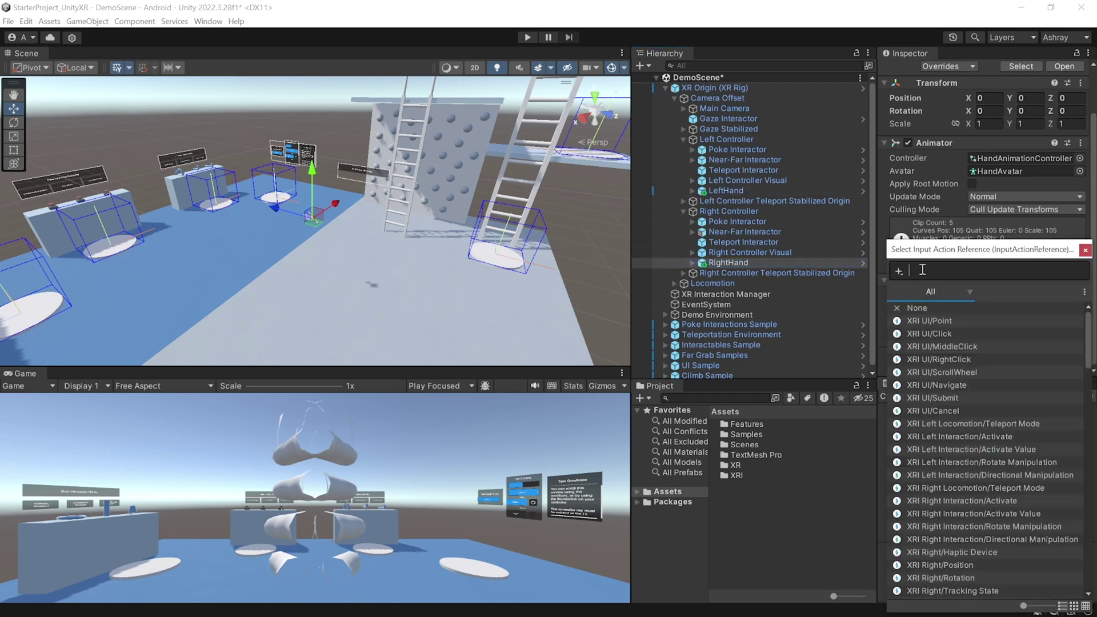
{"action": "type", "text": "xri right in"}
{"action": "left_click", "coordinate": [992, 385]}
{"action": "left_click", "coordinate": [731, 191]}
{"action": "key", "text": "ctrl+s"}
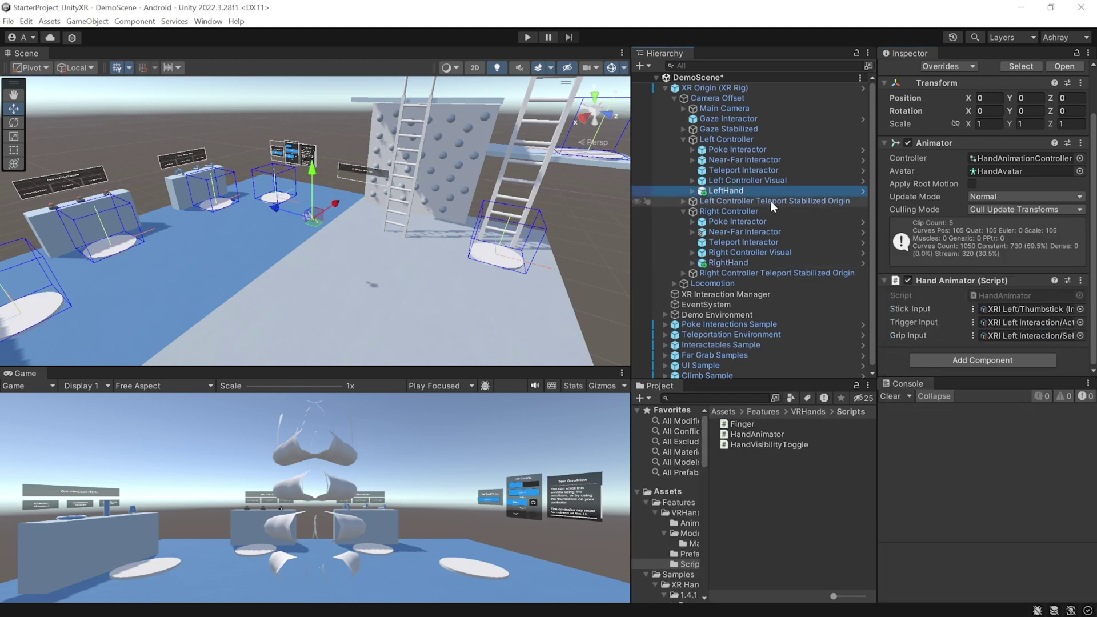
Run the scene, copy LeftHand's play-time Transform position, then stop play mode
{"action": "left_click", "coordinate": [527, 38]}
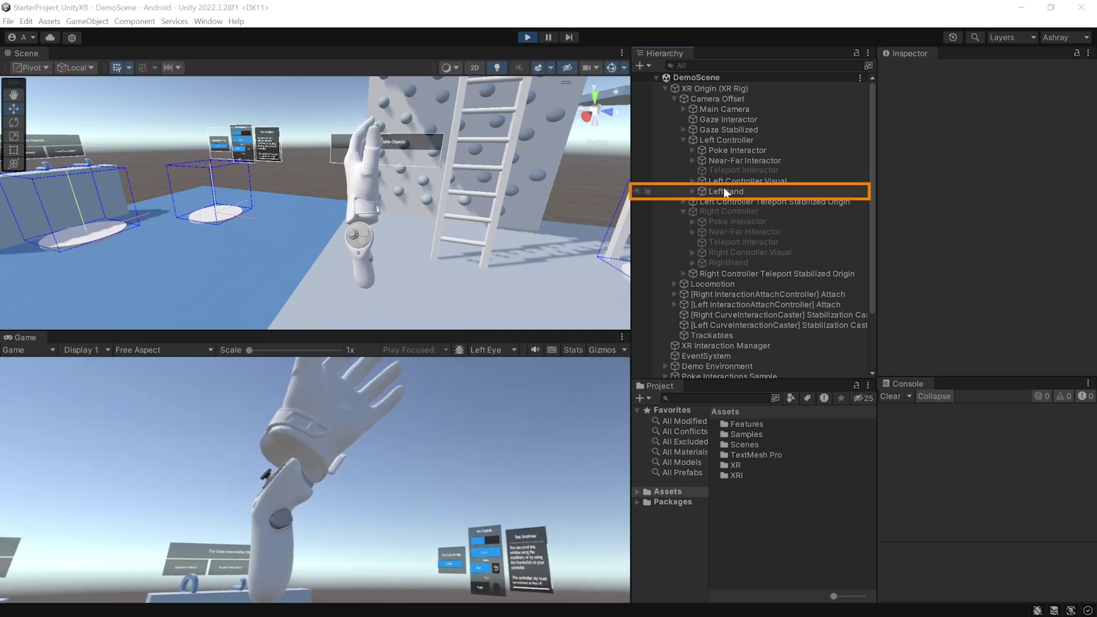
{"action": "left_click", "coordinate": [721, 191]}
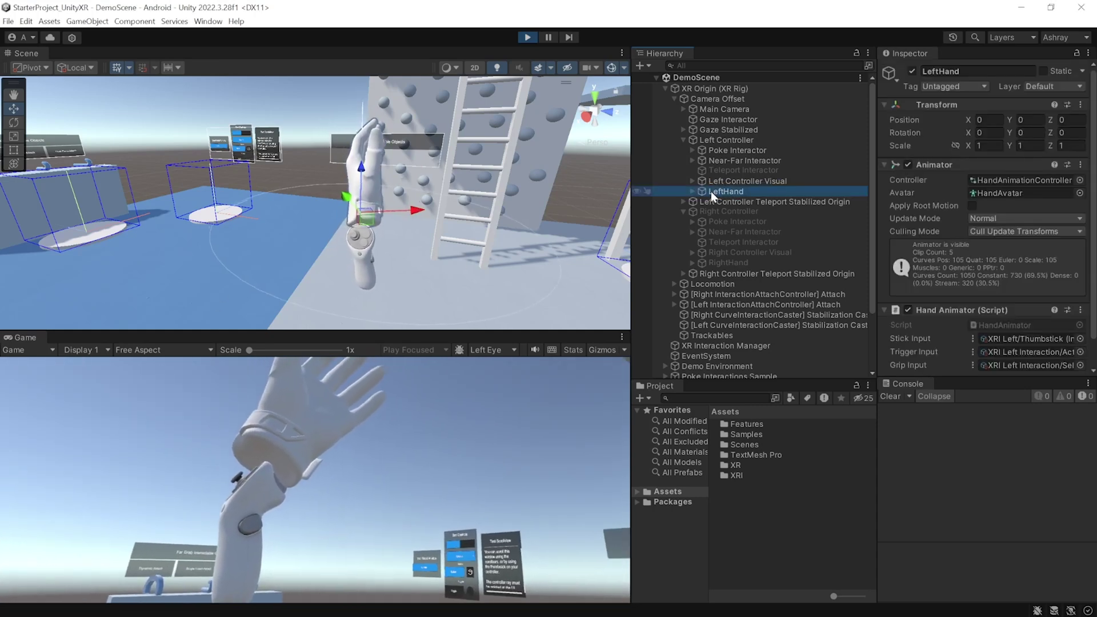
{"action": "left_click", "coordinate": [994, 121]}
{"action": "left_click", "coordinate": [1080, 104]}
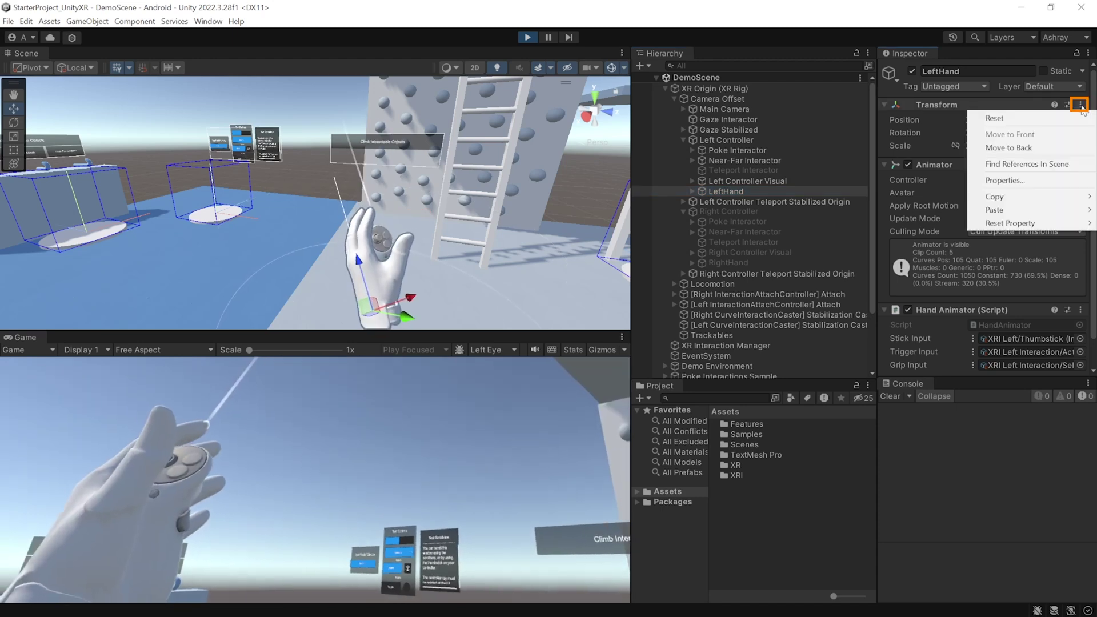
{"action": "mouse_move", "coordinate": [1006, 196]}
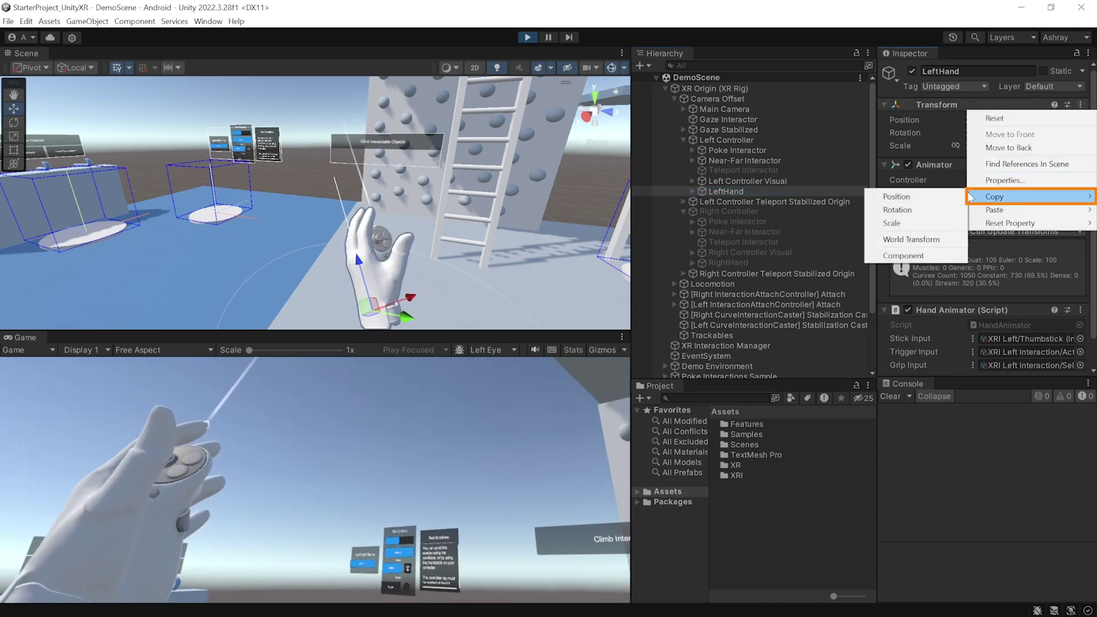
{"action": "left_click", "coordinate": [914, 196]}
{"action": "left_click", "coordinate": [527, 37]}
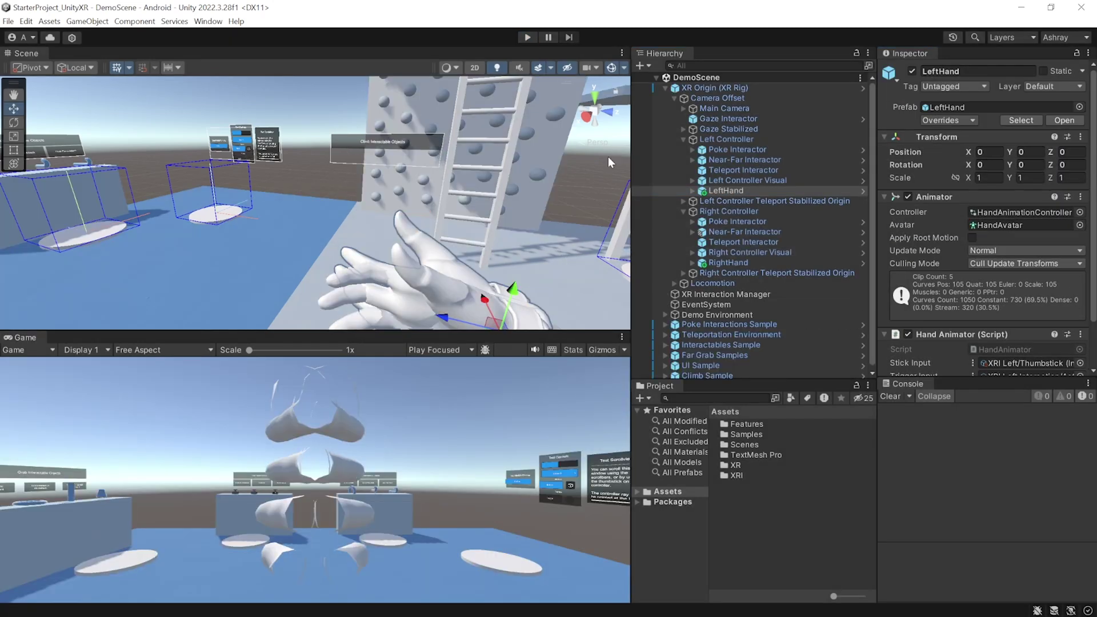
Paste the copied position onto LeftHand, placing it at -0.034, -0.037, -0.155
{"action": "left_click", "coordinate": [726, 192]}
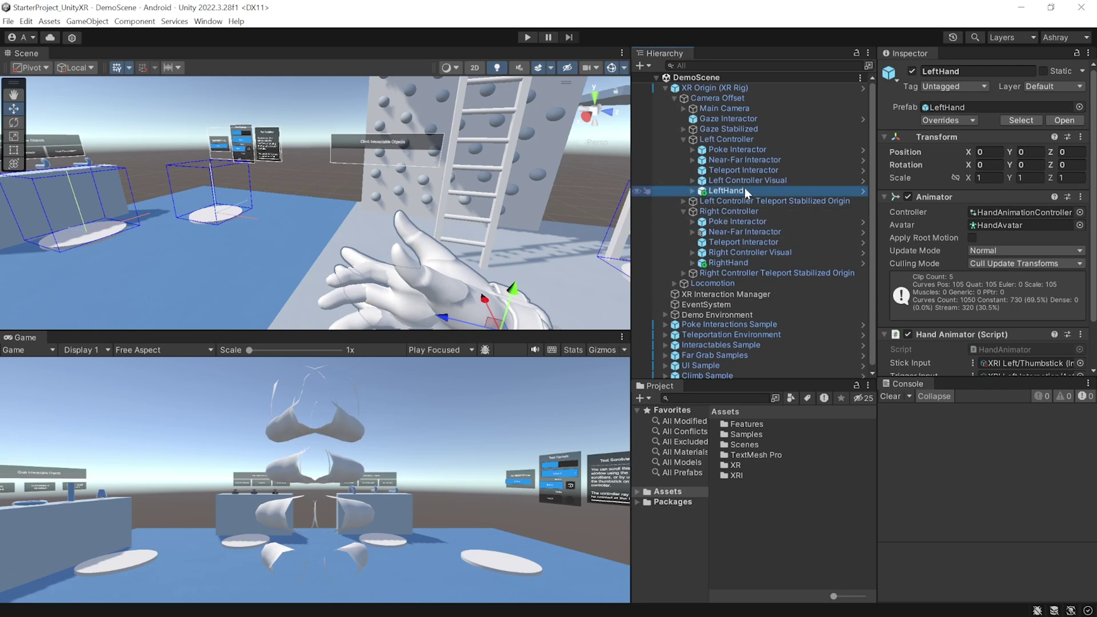
{"action": "left_click", "coordinate": [1080, 137]}
{"action": "mouse_move", "coordinate": [1006, 242]}
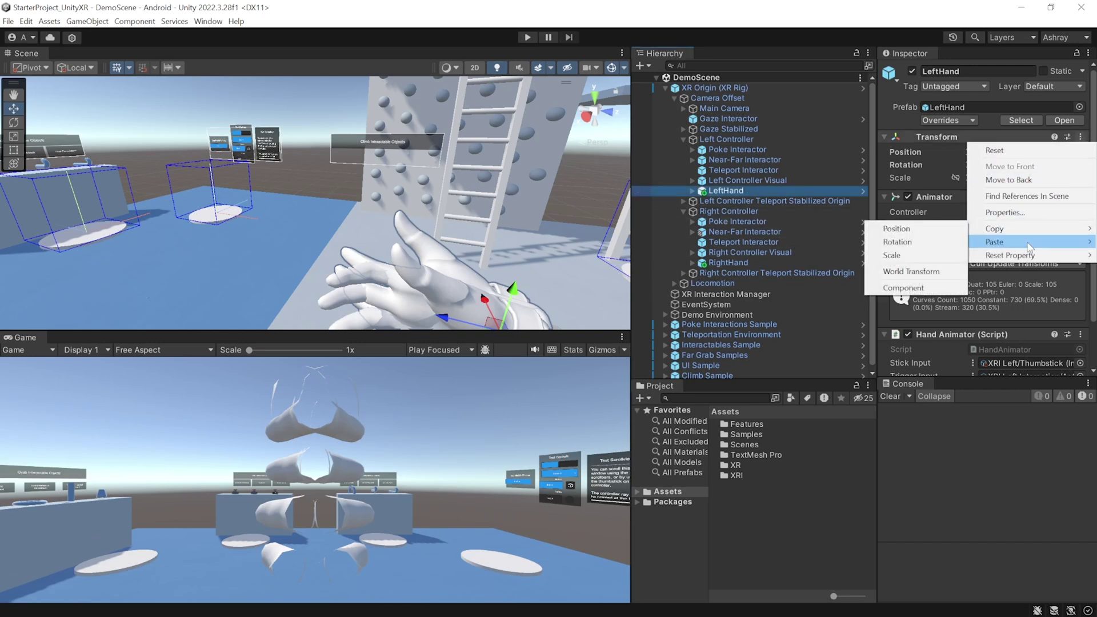
{"action": "left_click", "coordinate": [897, 287]}
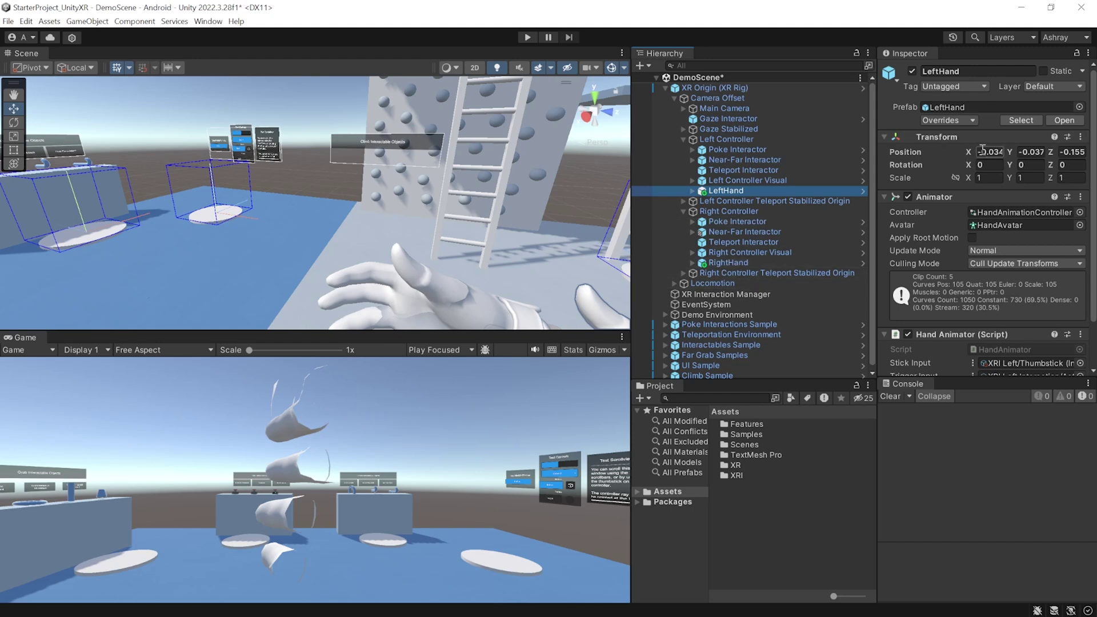
Put RightHand at 0.034, -0.037, -0.155, save the scene, and run it in VR
{"action": "left_click", "coordinate": [743, 263]}
{"action": "key", "text": "ctrl+s"}
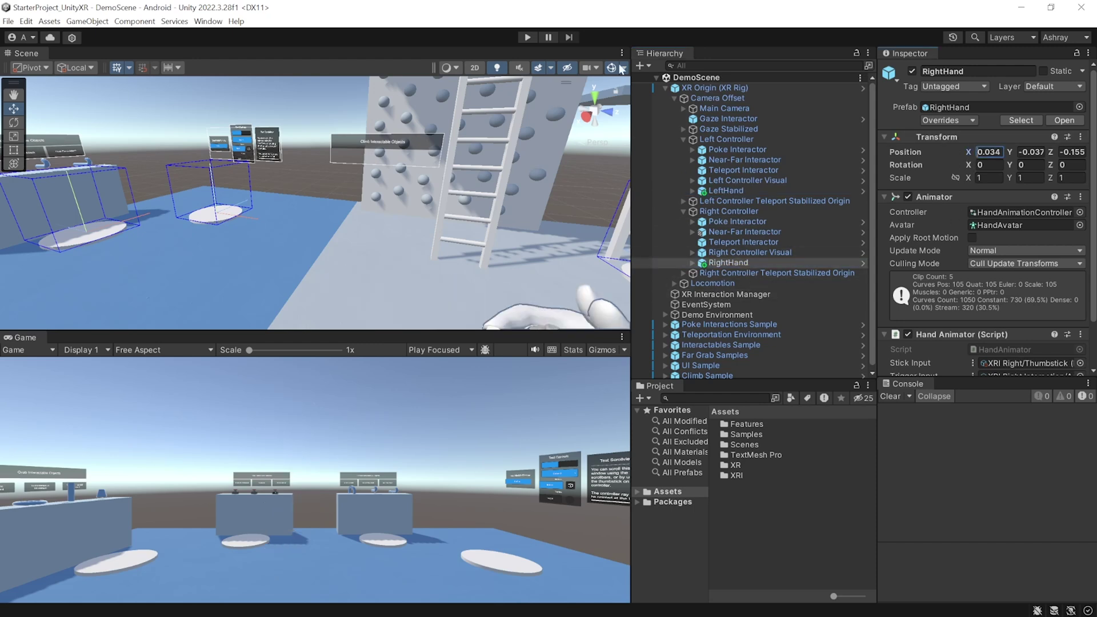
{"action": "left_click", "coordinate": [527, 37]}
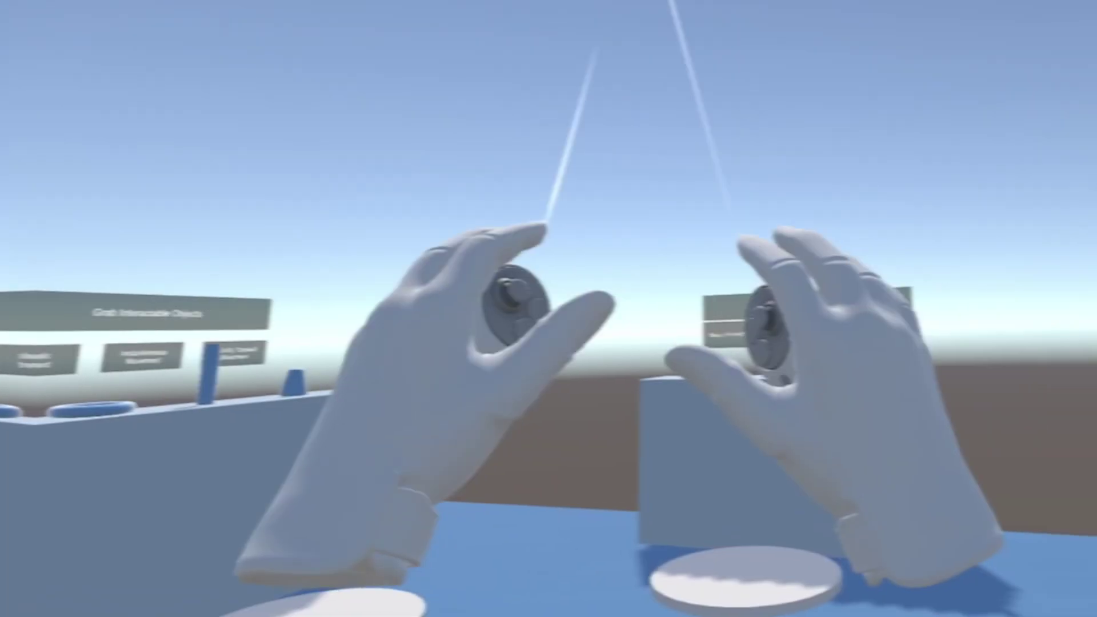